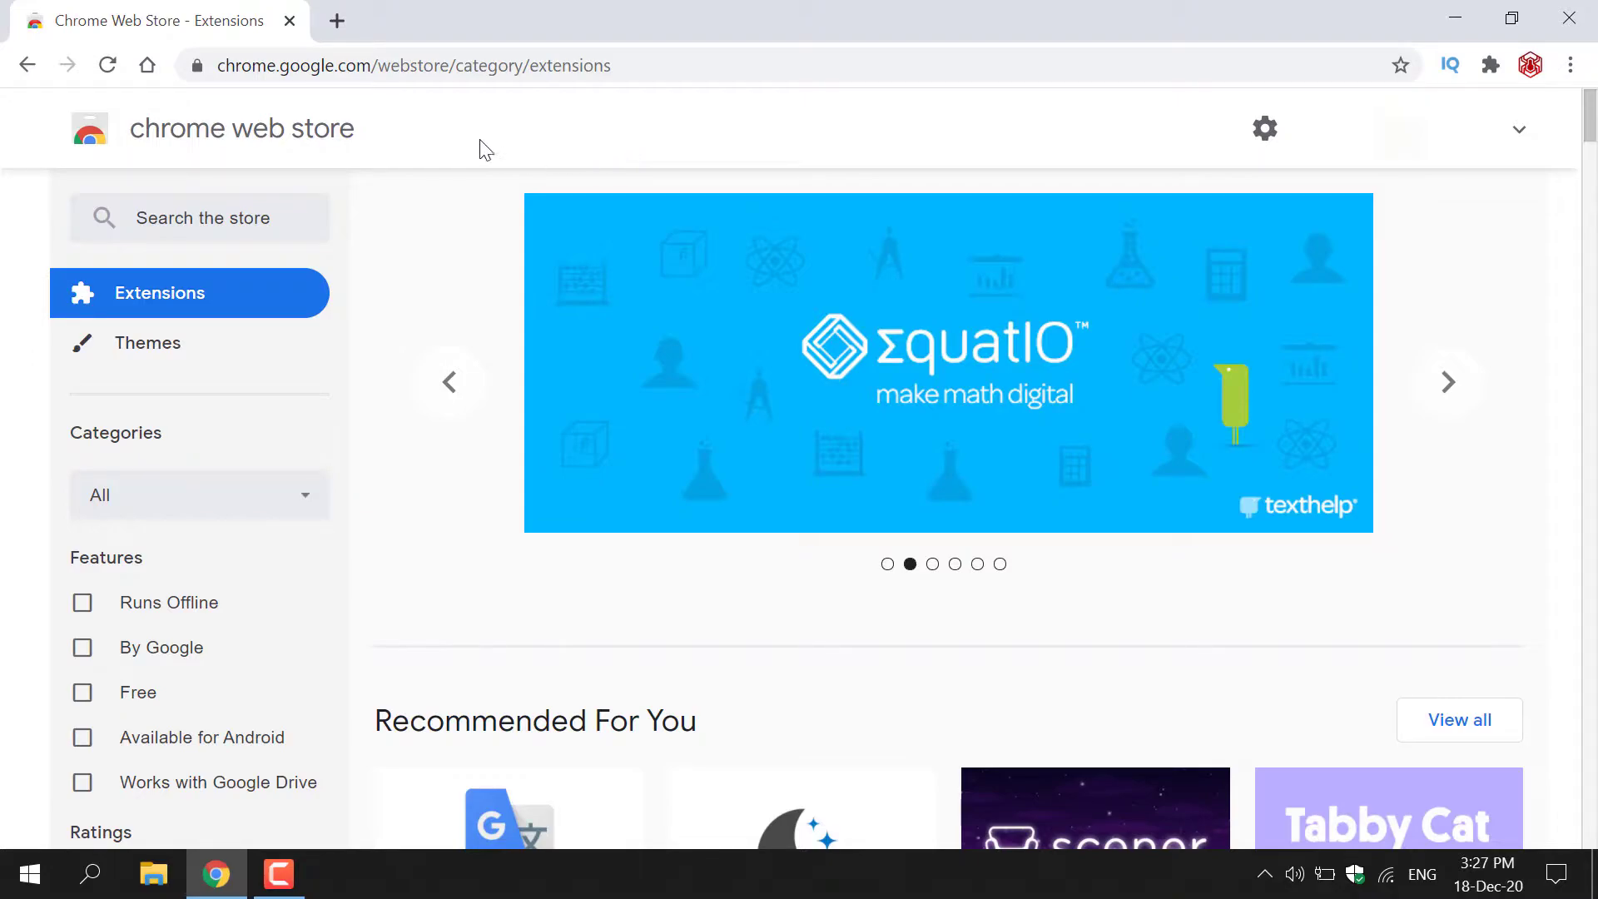
Search the Chrome Web Store for 'custom cursor for chrome'
click(660, 70)
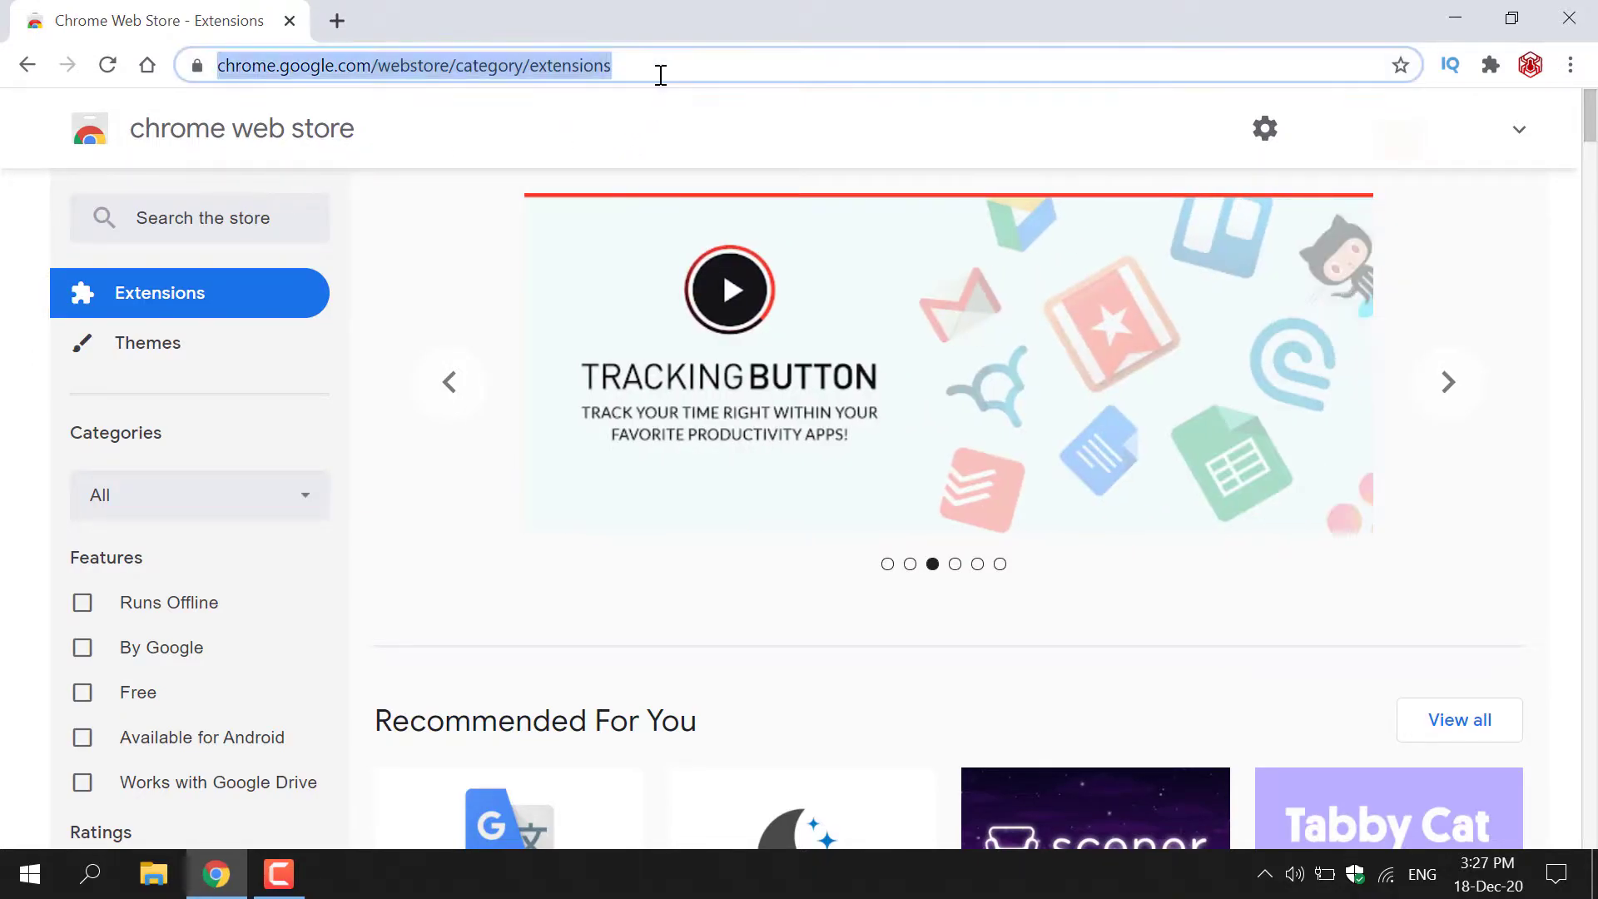
click(690, 68)
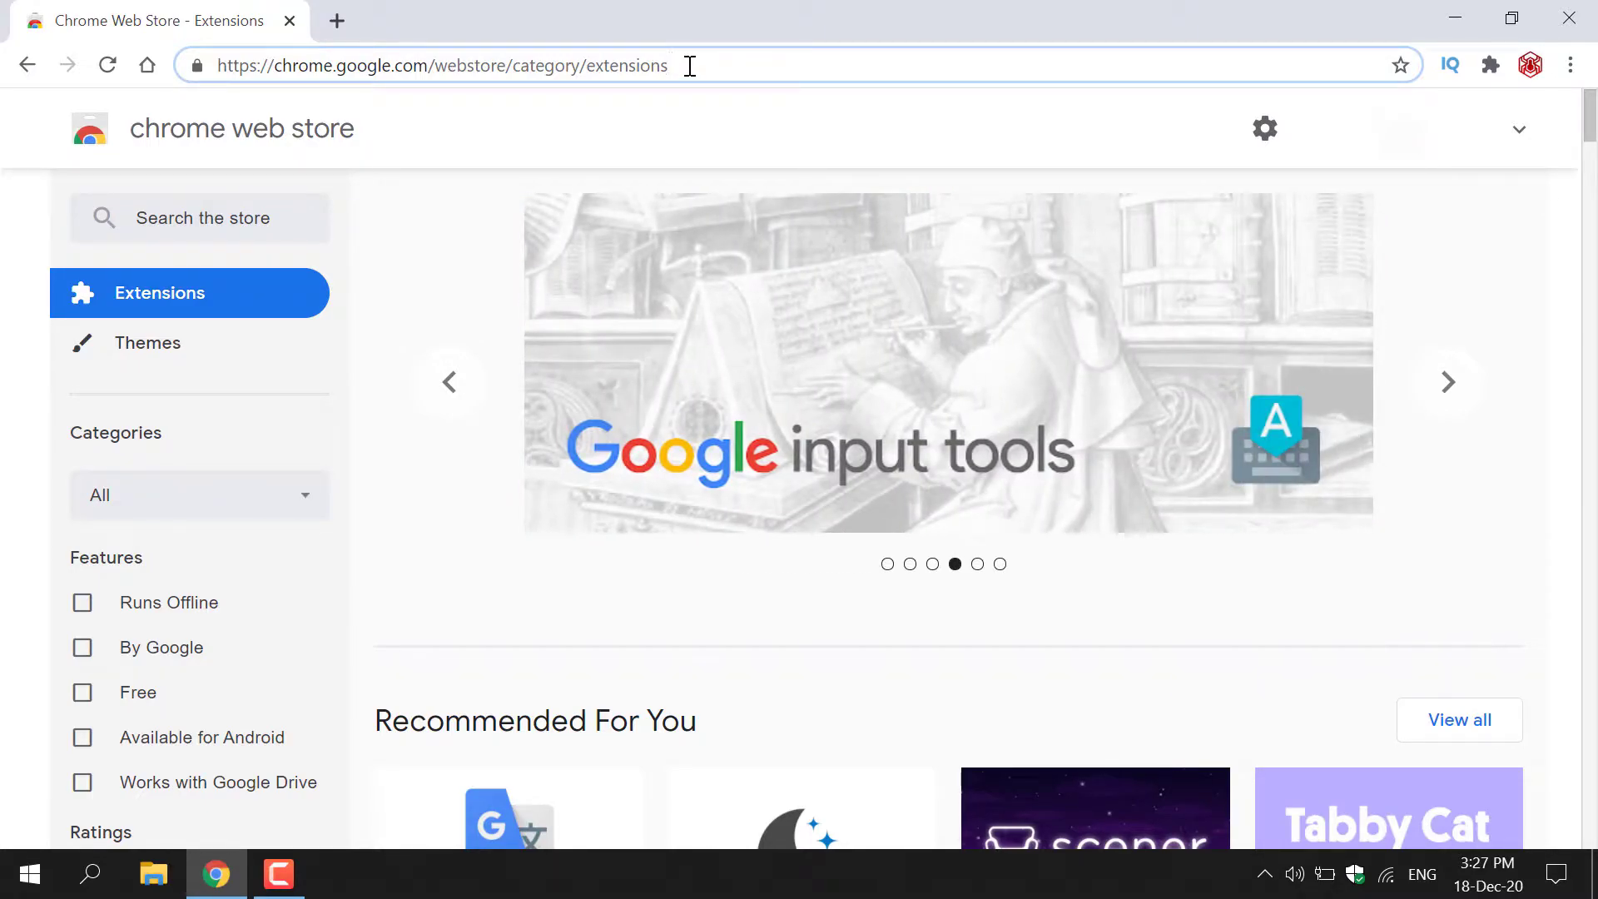
click(286, 215)
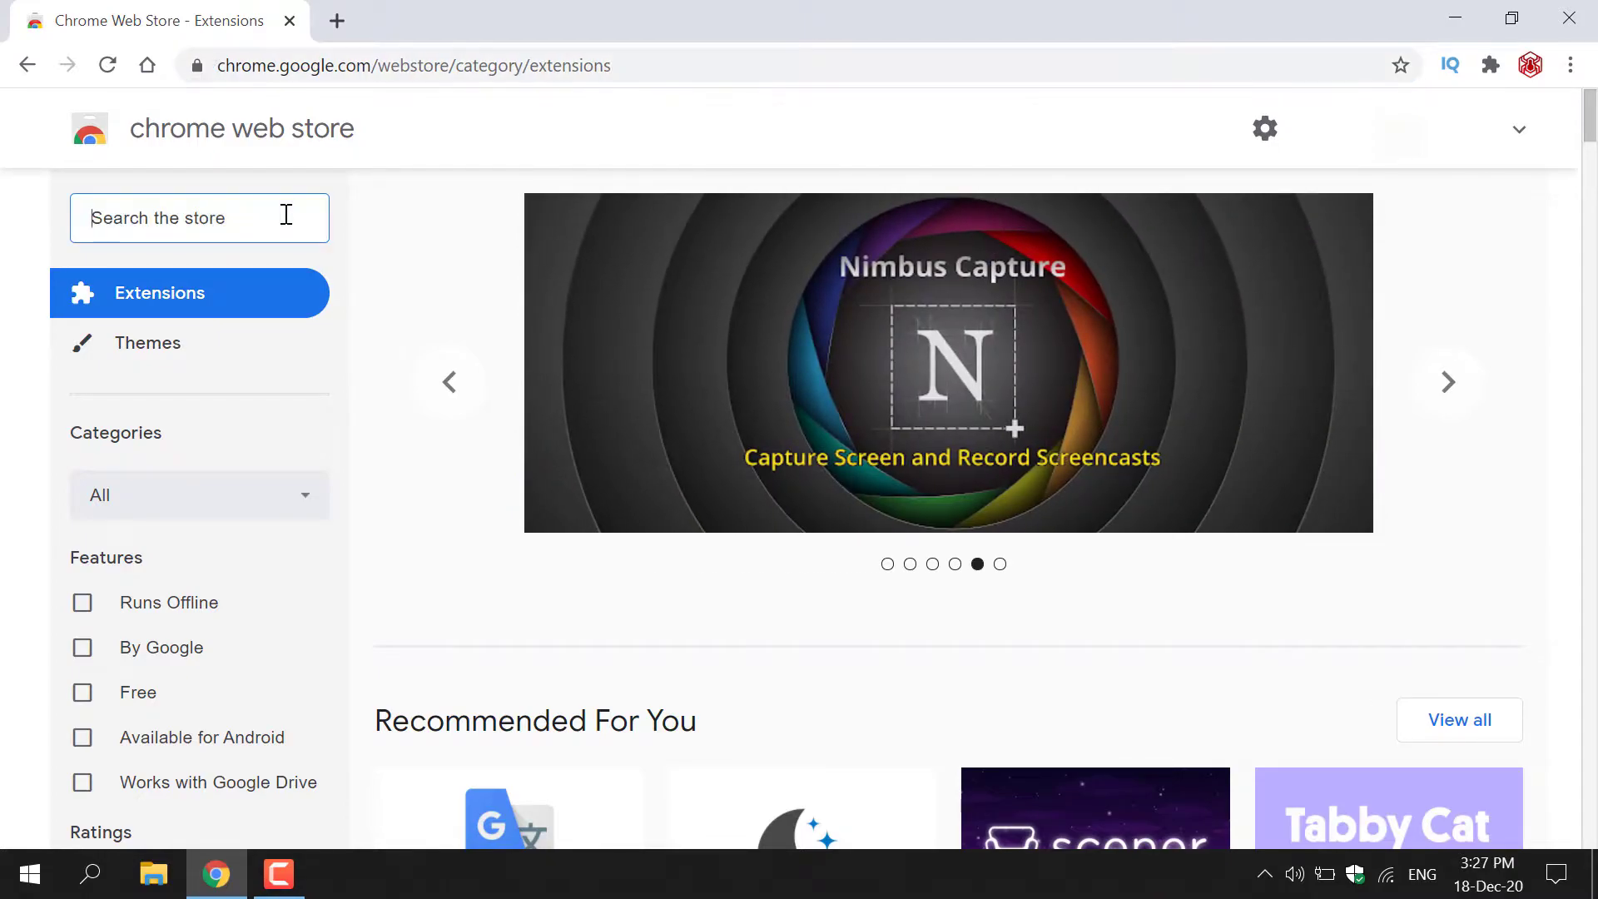
text(cu)
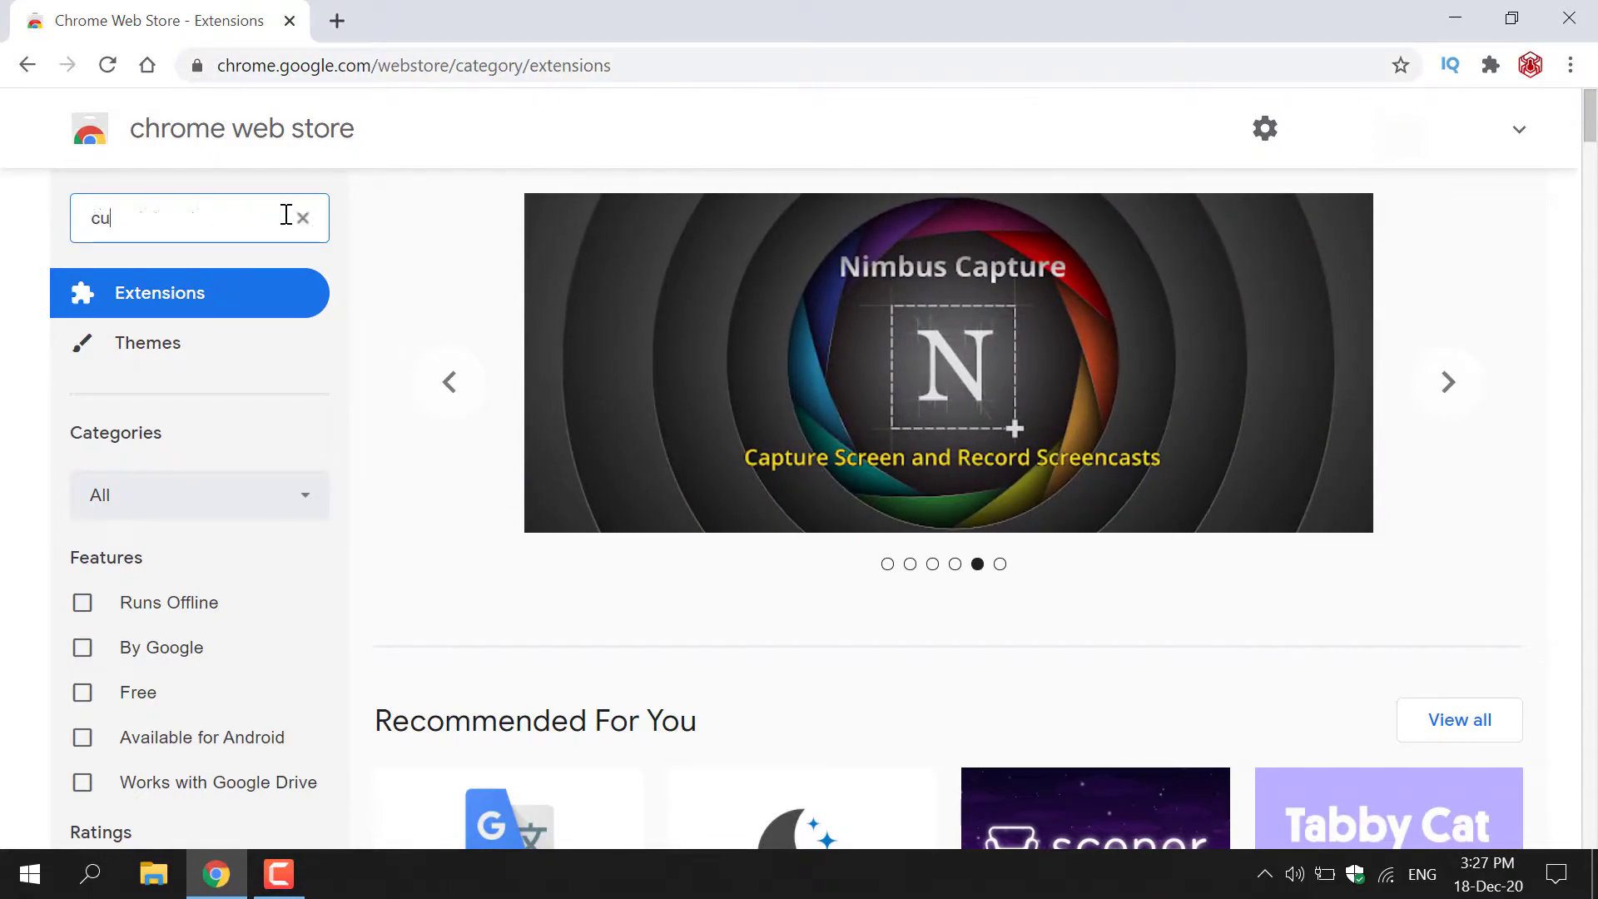
text(stom cursor for chrome)
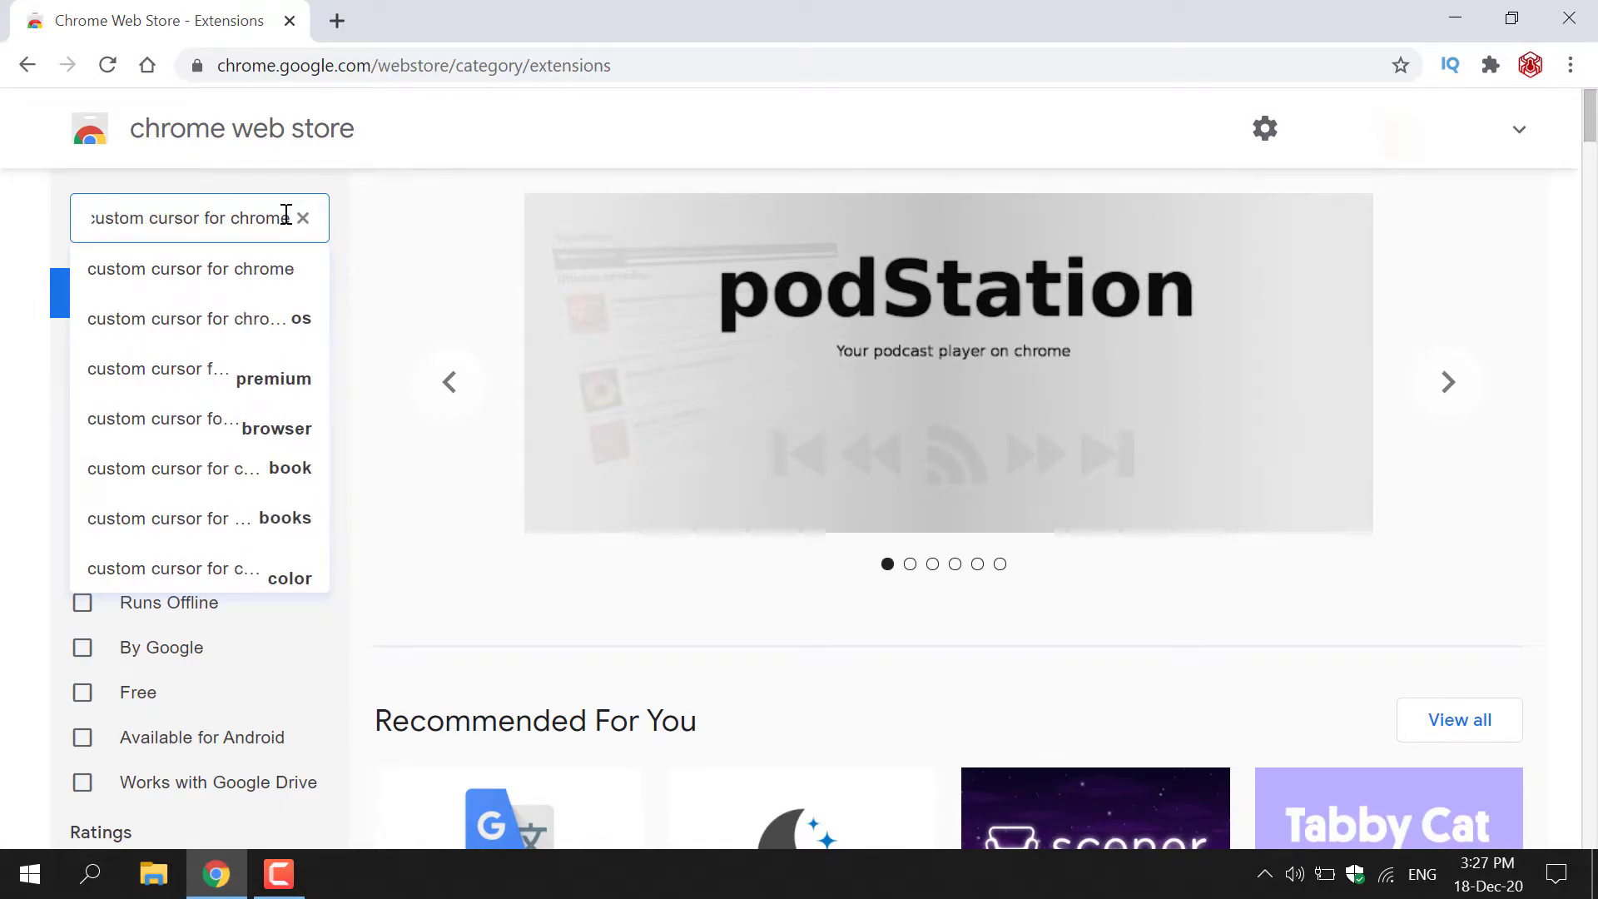
key(Return)
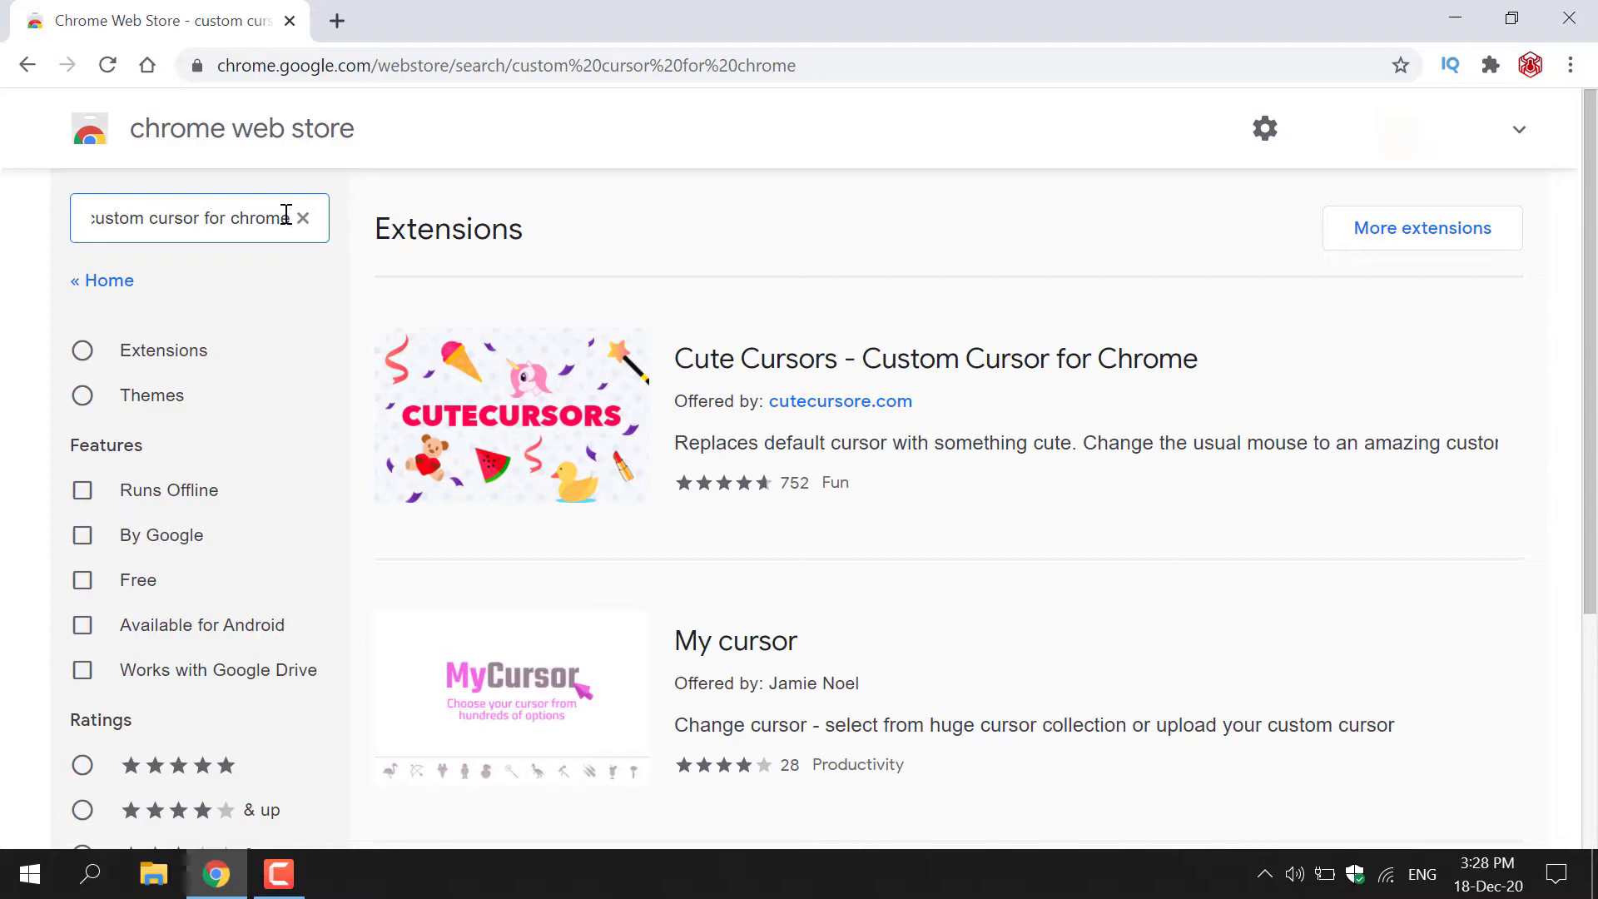
Filter the results to extensions only and open the Custom Cursor for Chrome™ listing
click(1458, 254)
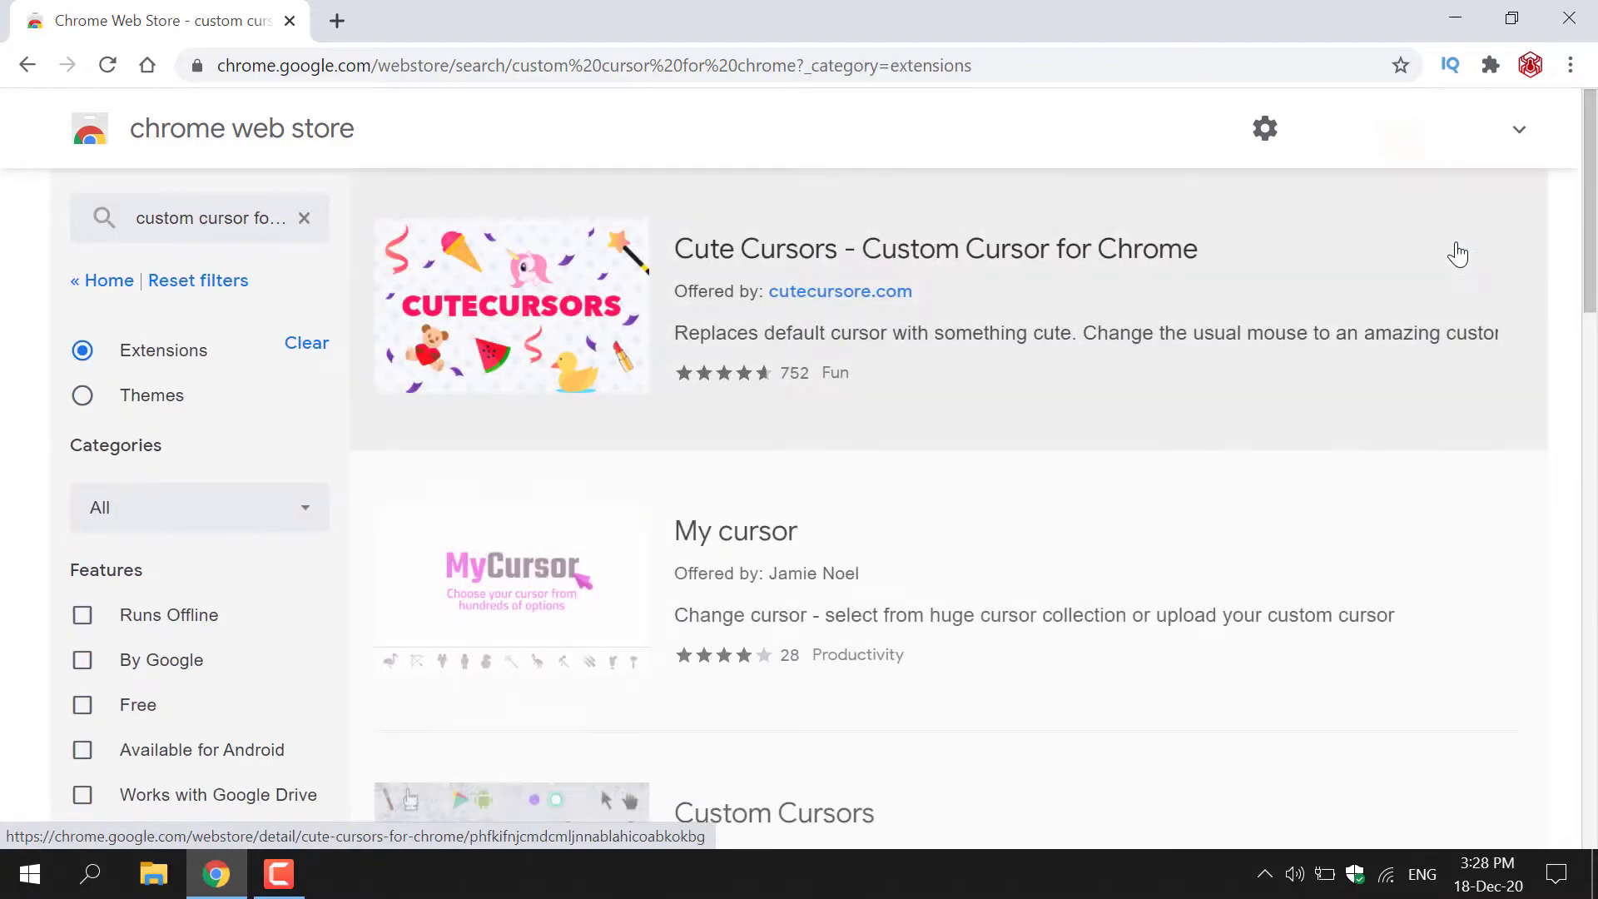
drag(1588, 117, 1589, 264)
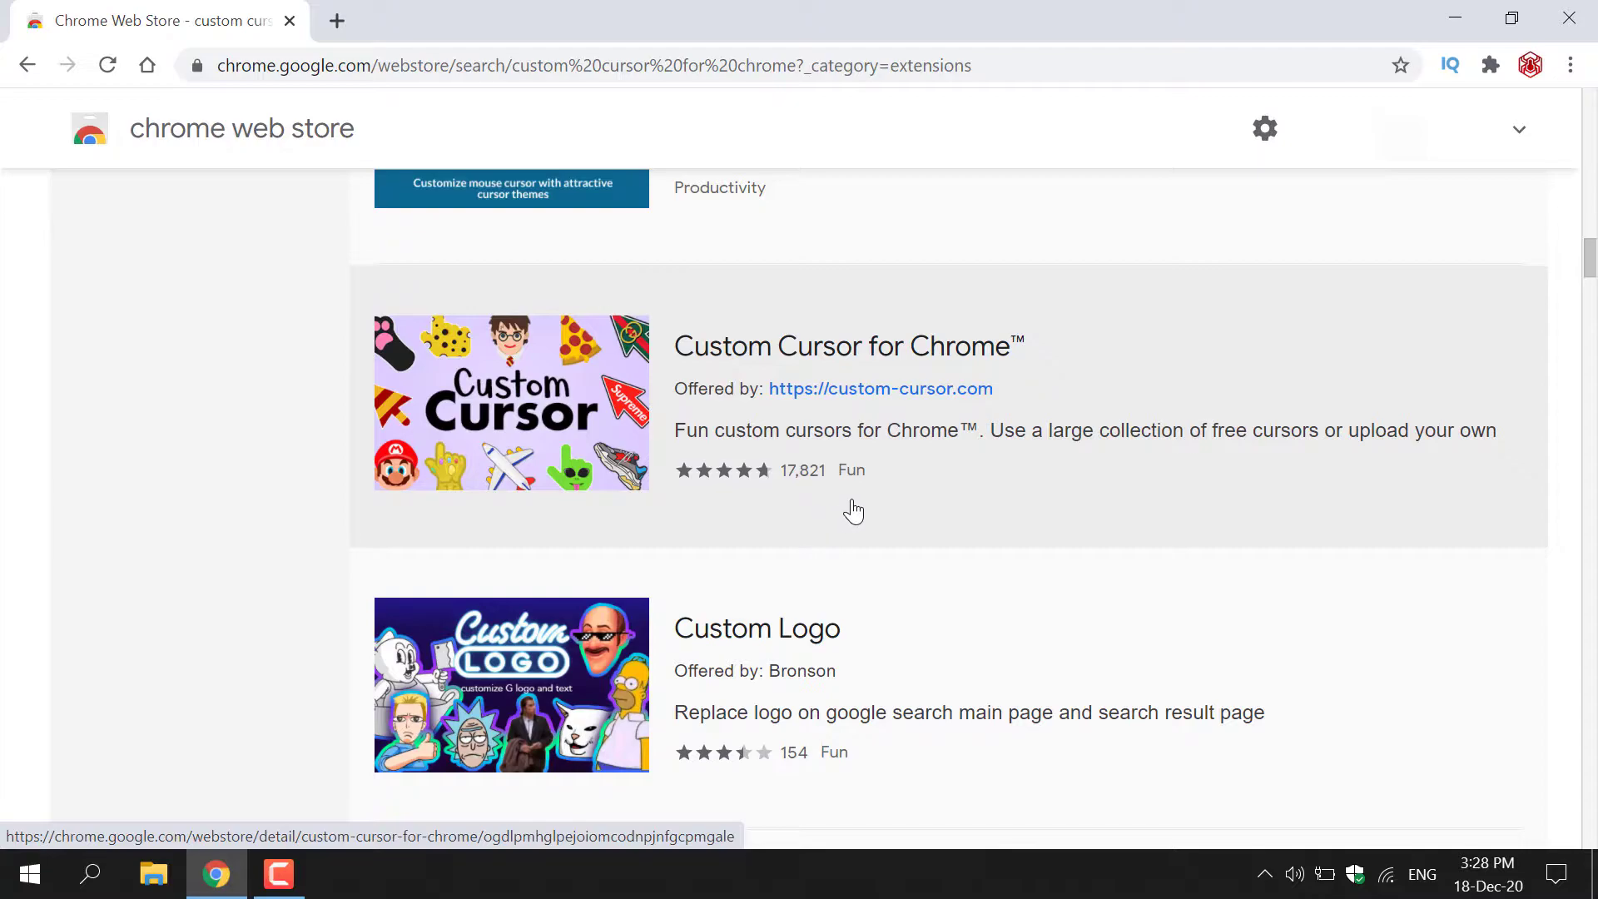
click(851, 358)
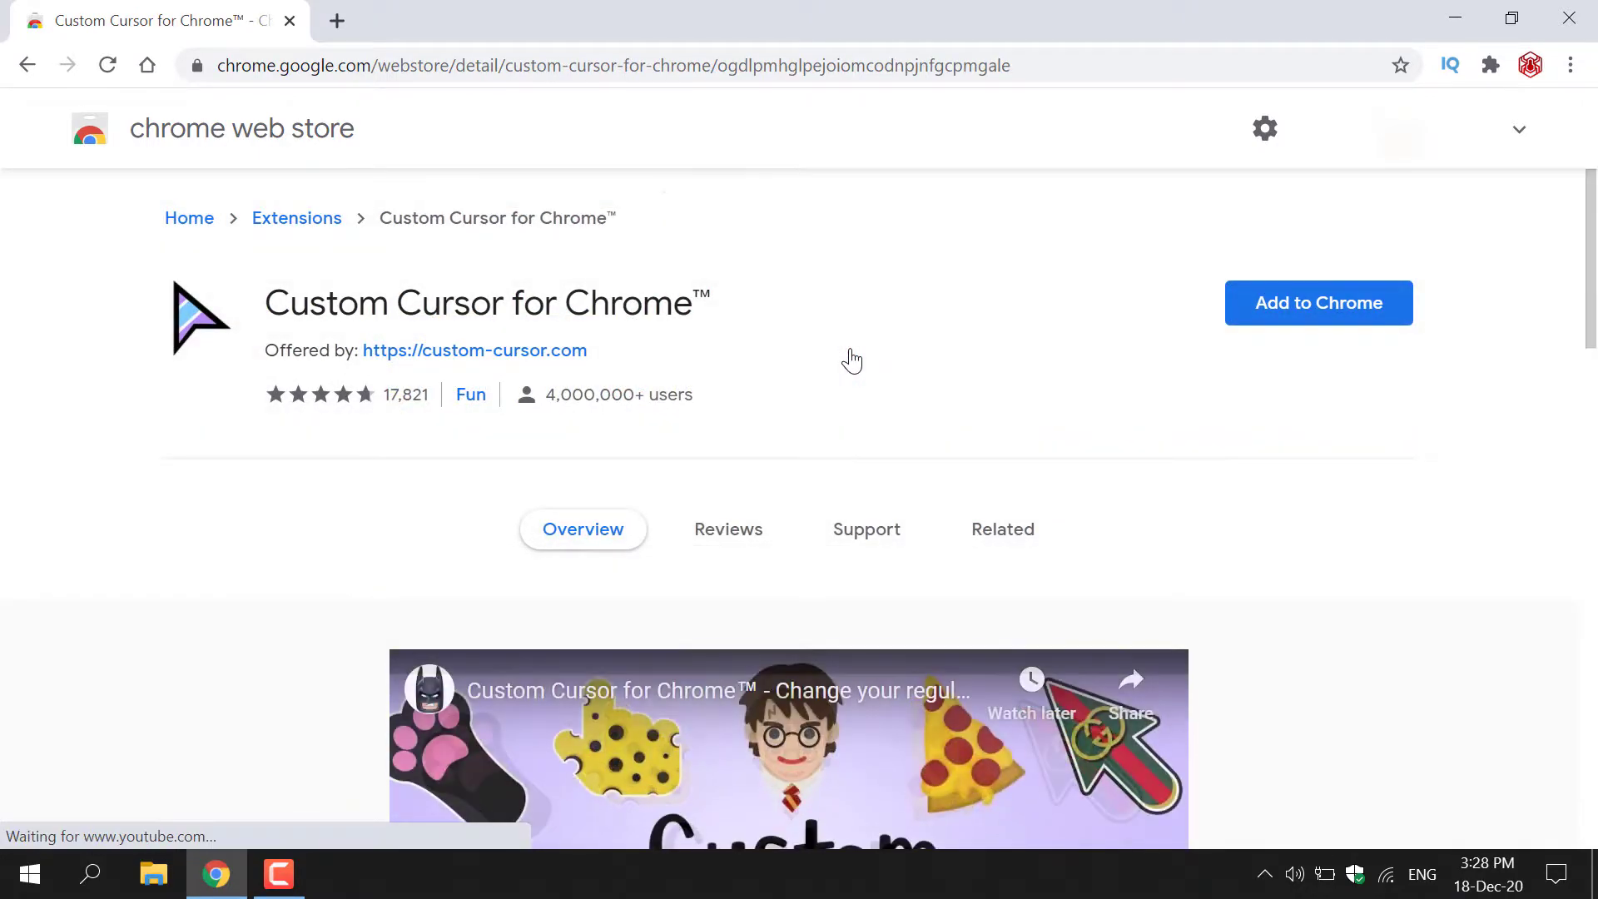
Start adding Custom Cursor for Chrome™ to Chrome from its store page
click(1046, 69)
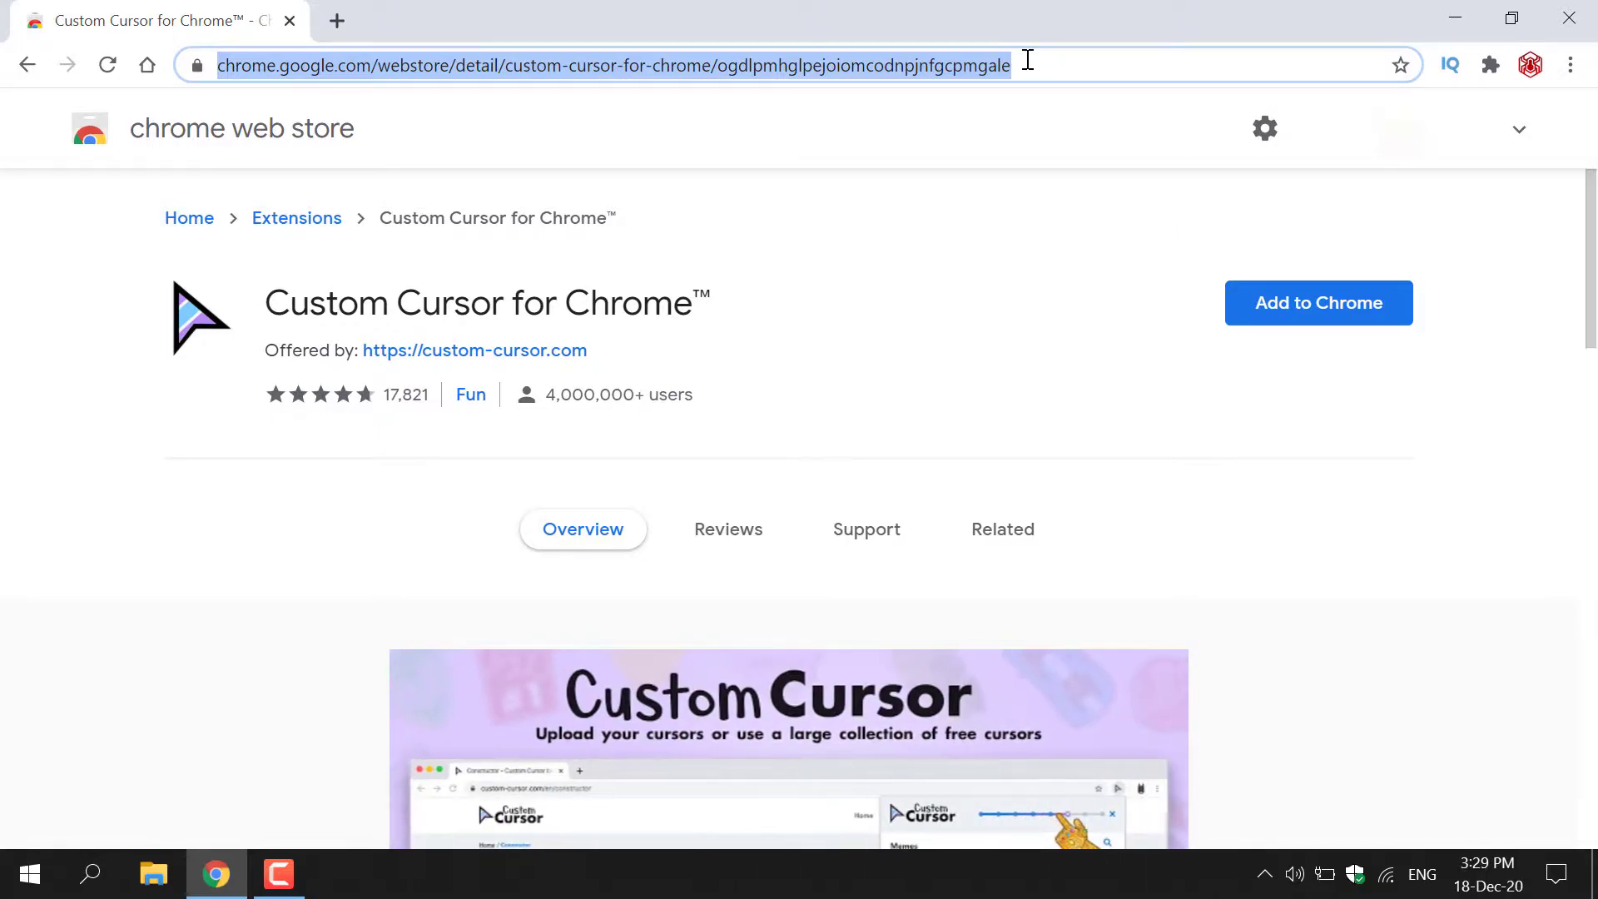
click(862, 341)
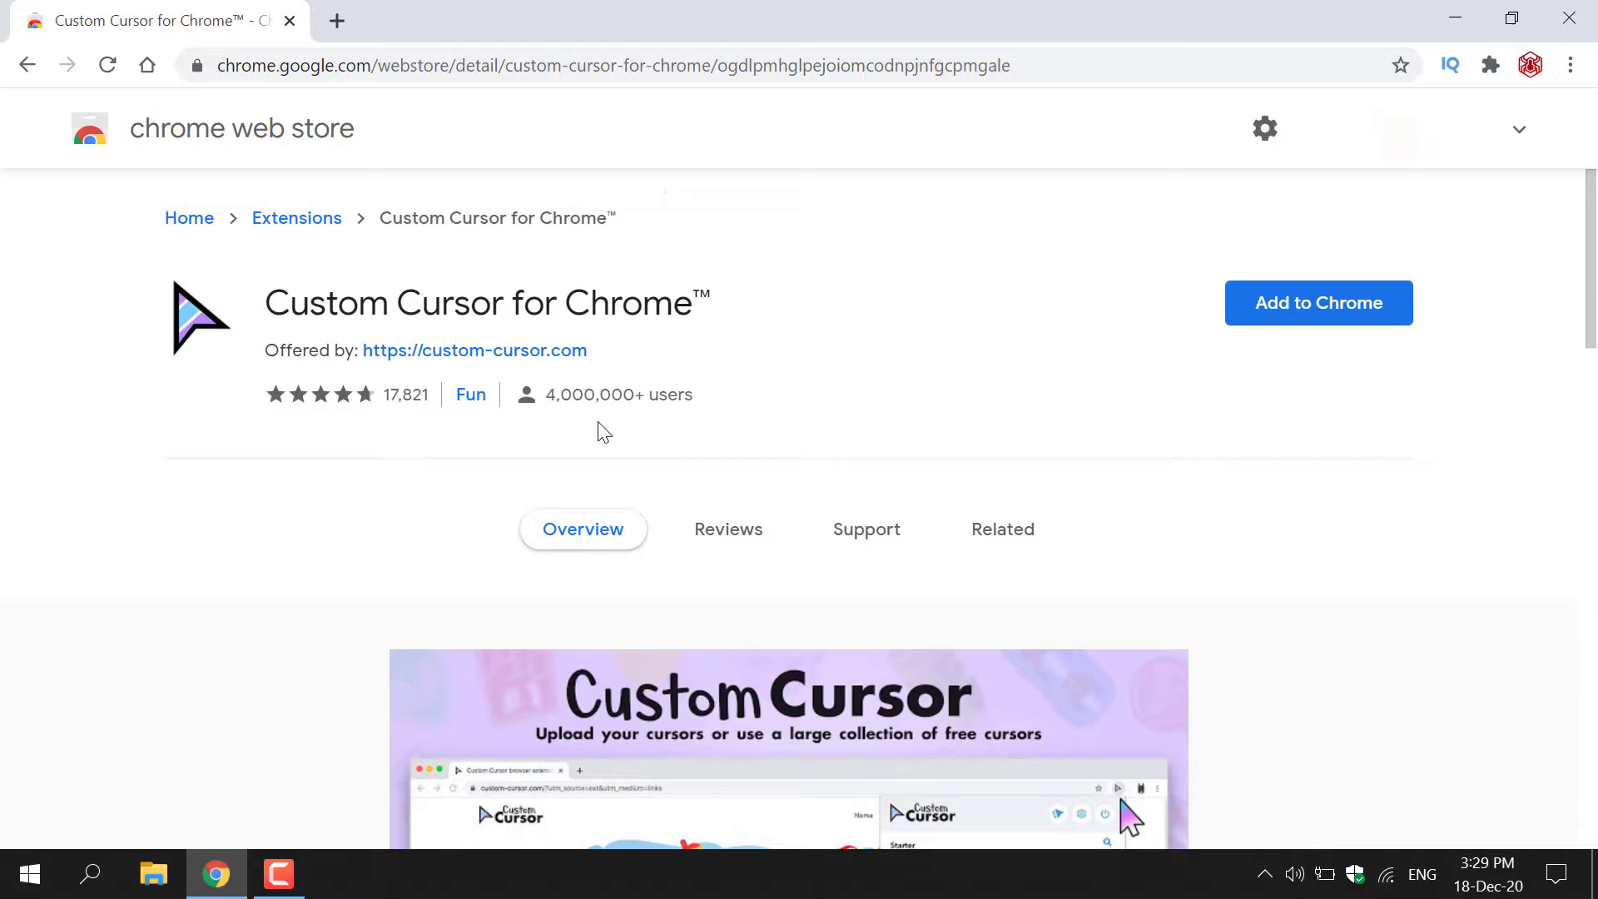
click(1340, 335)
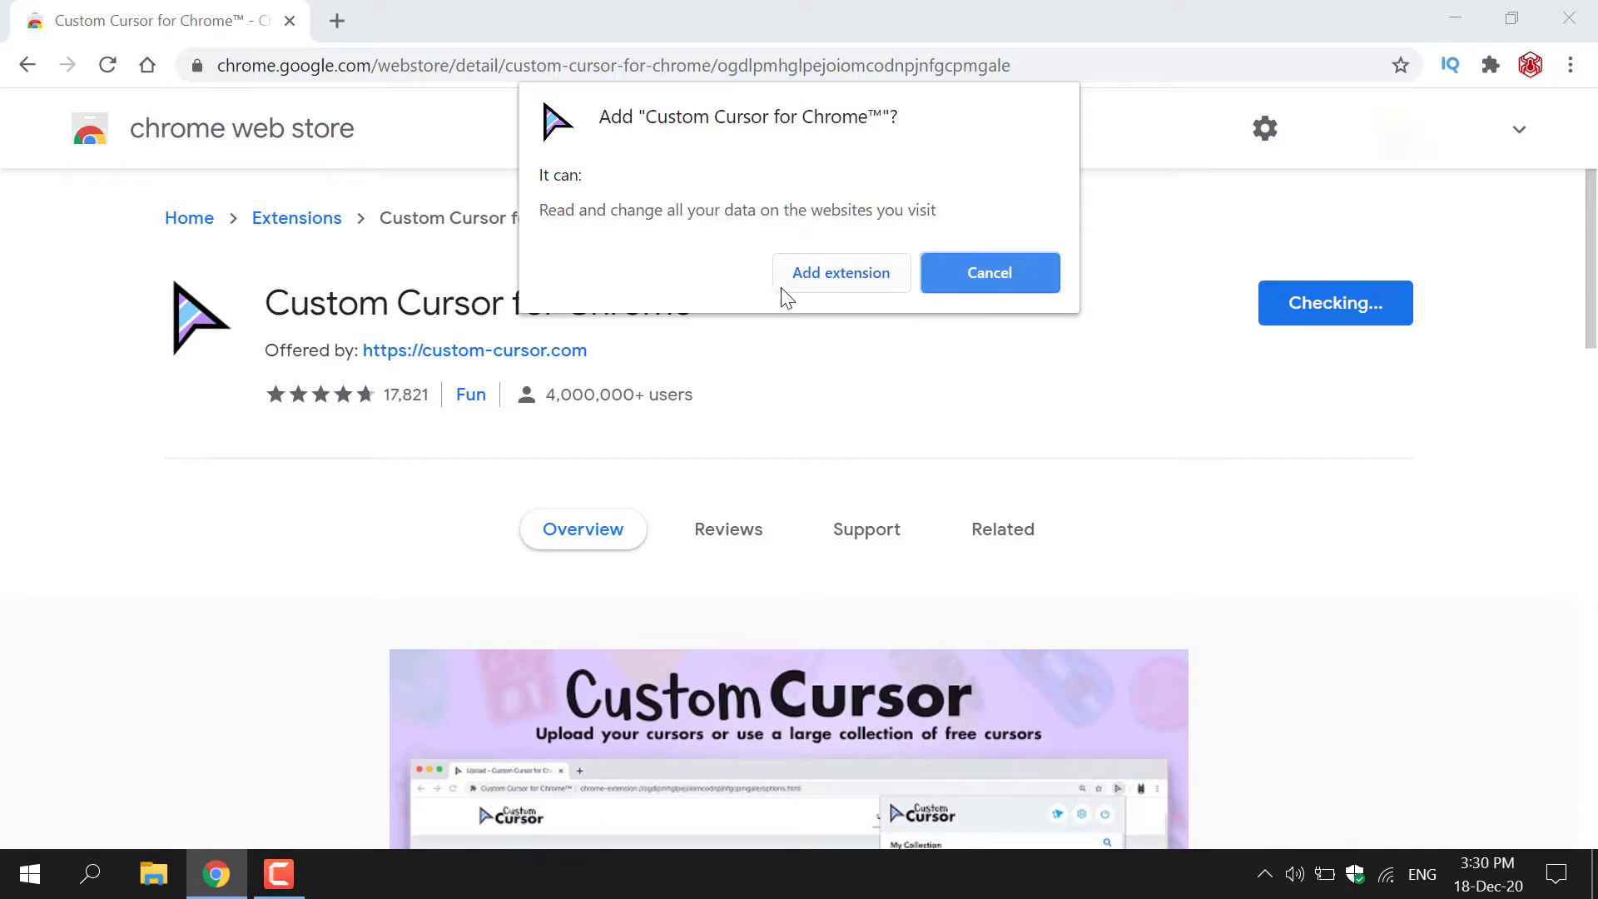
Confirm adding the Custom Cursor for Chrome™ extension
click(843, 275)
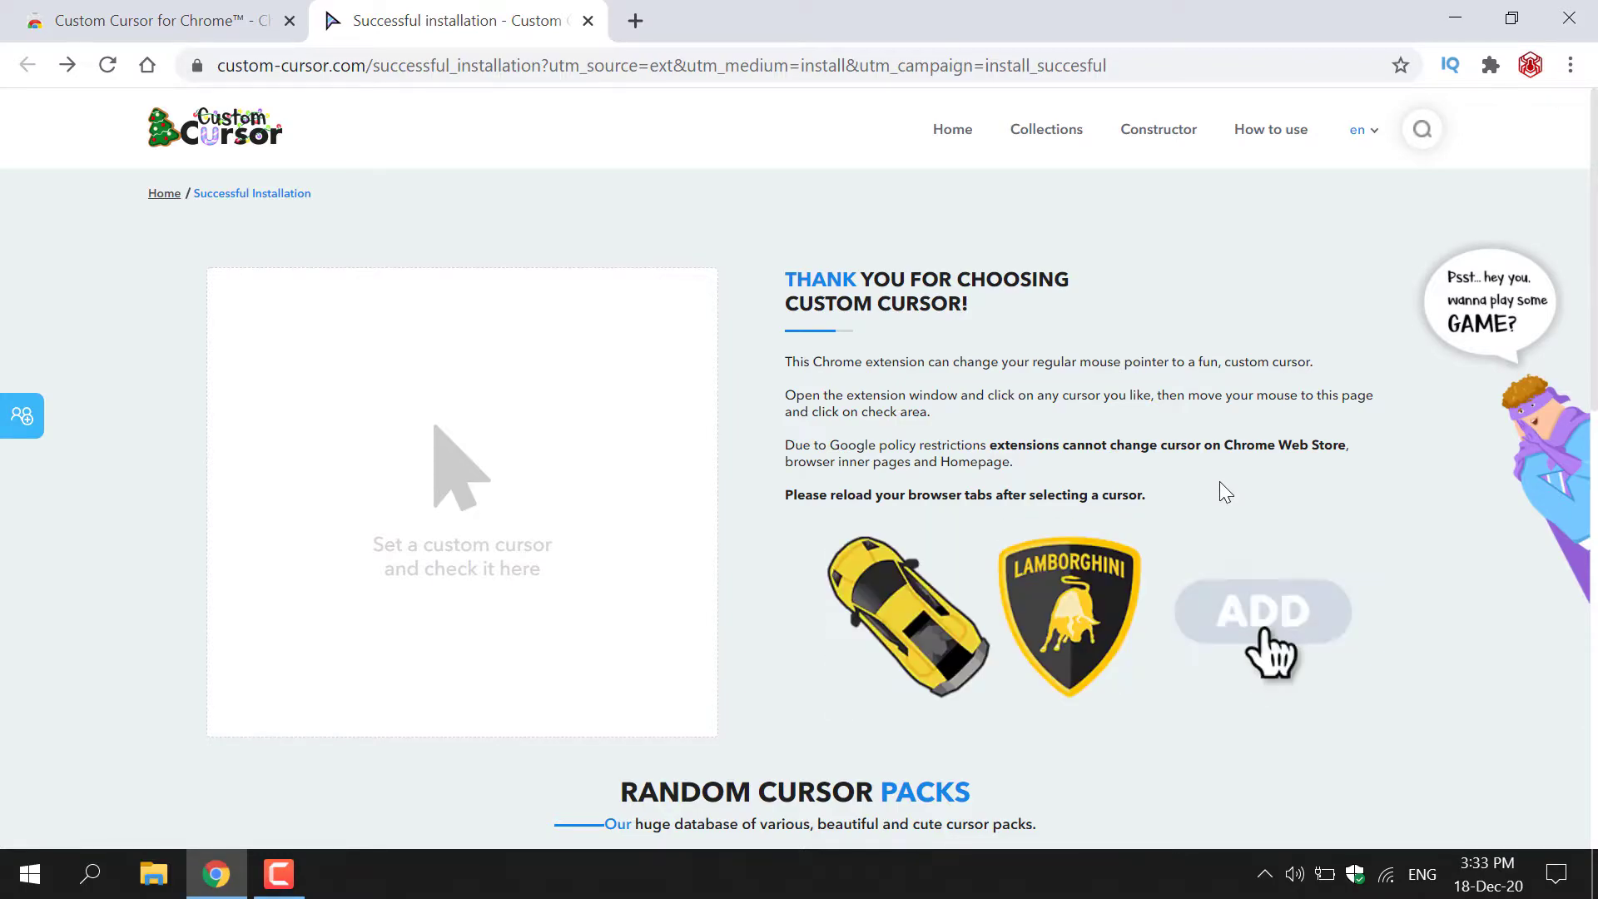
Open the Custom Cursor for Chrome™ popup from the Extensions menu and scroll through its cursor packs
click(1492, 70)
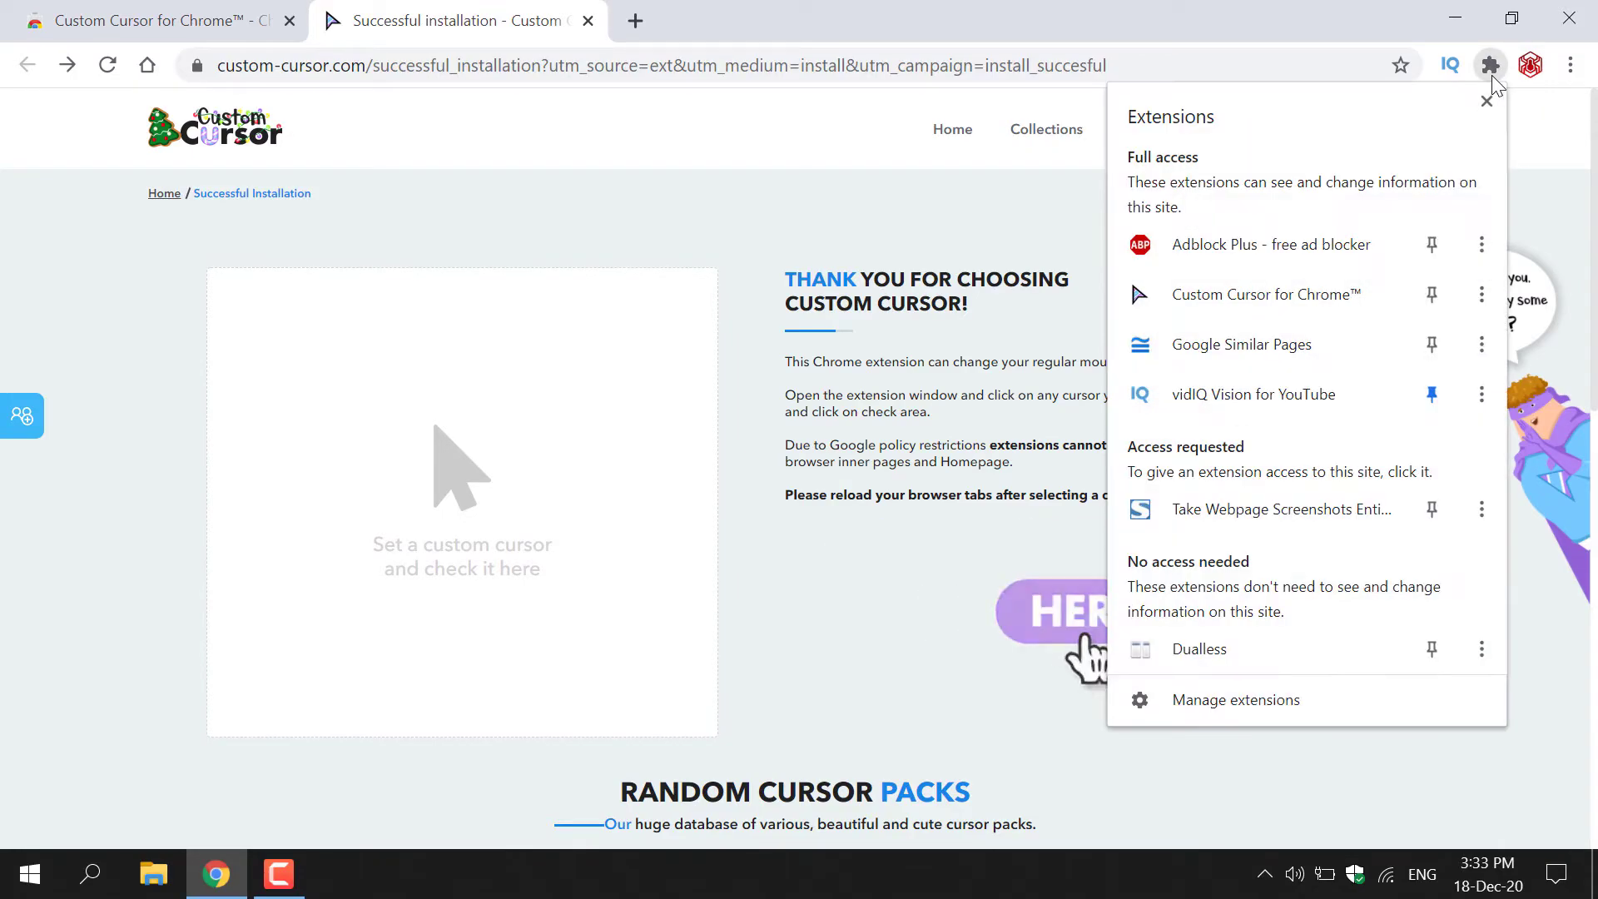
click(1313, 298)
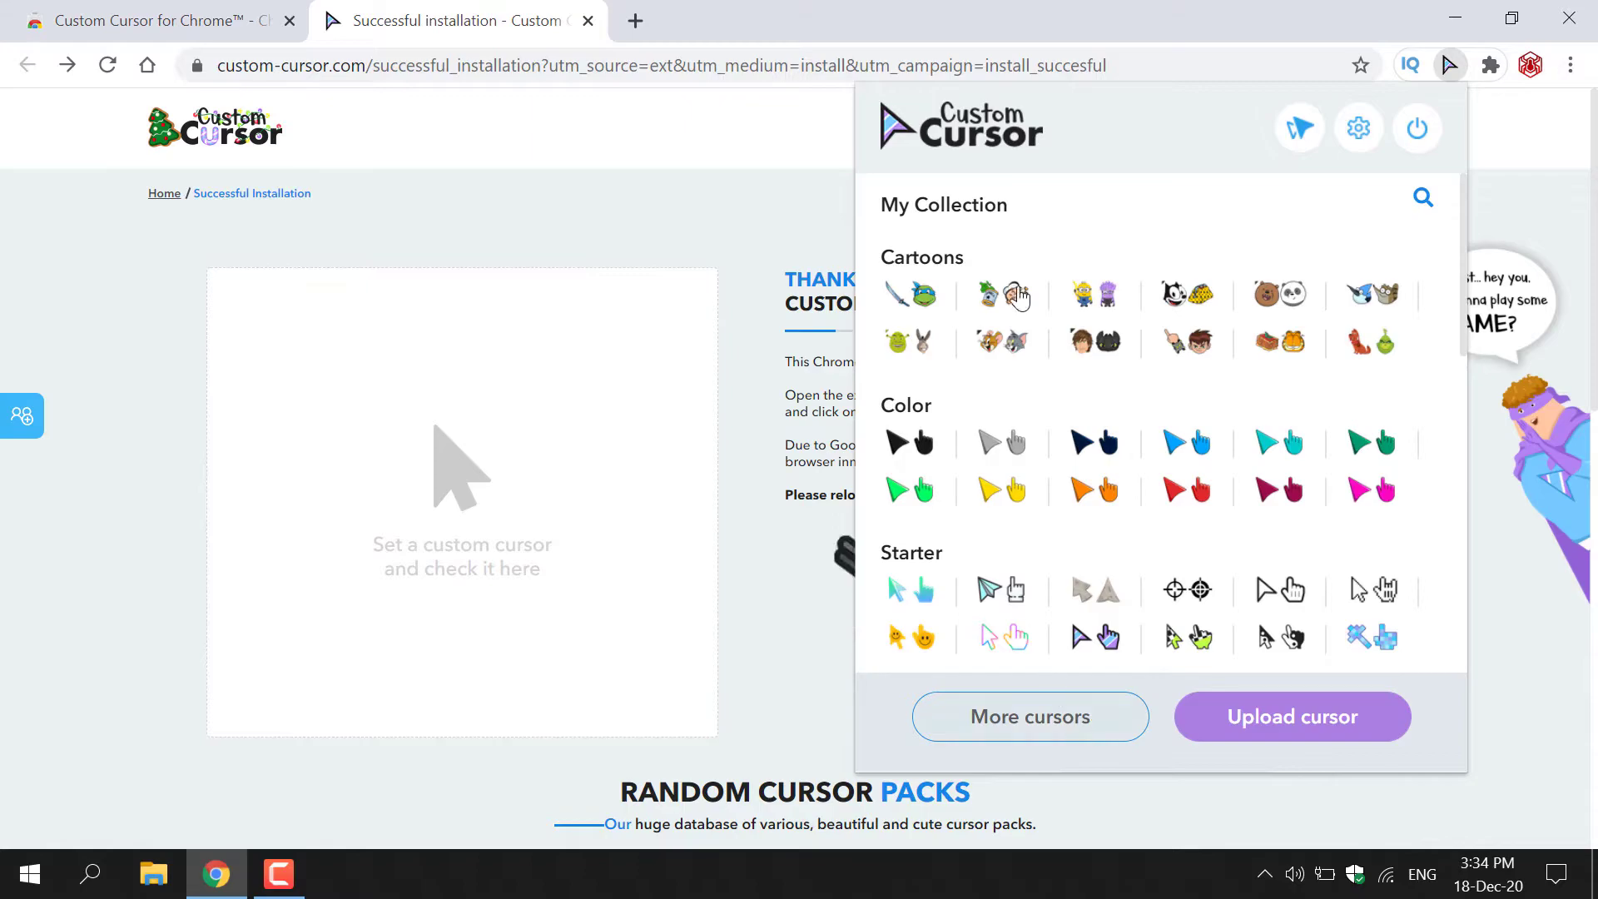
scroll(1213, 417, down, 3)
scroll(1166, 417, down, 5)
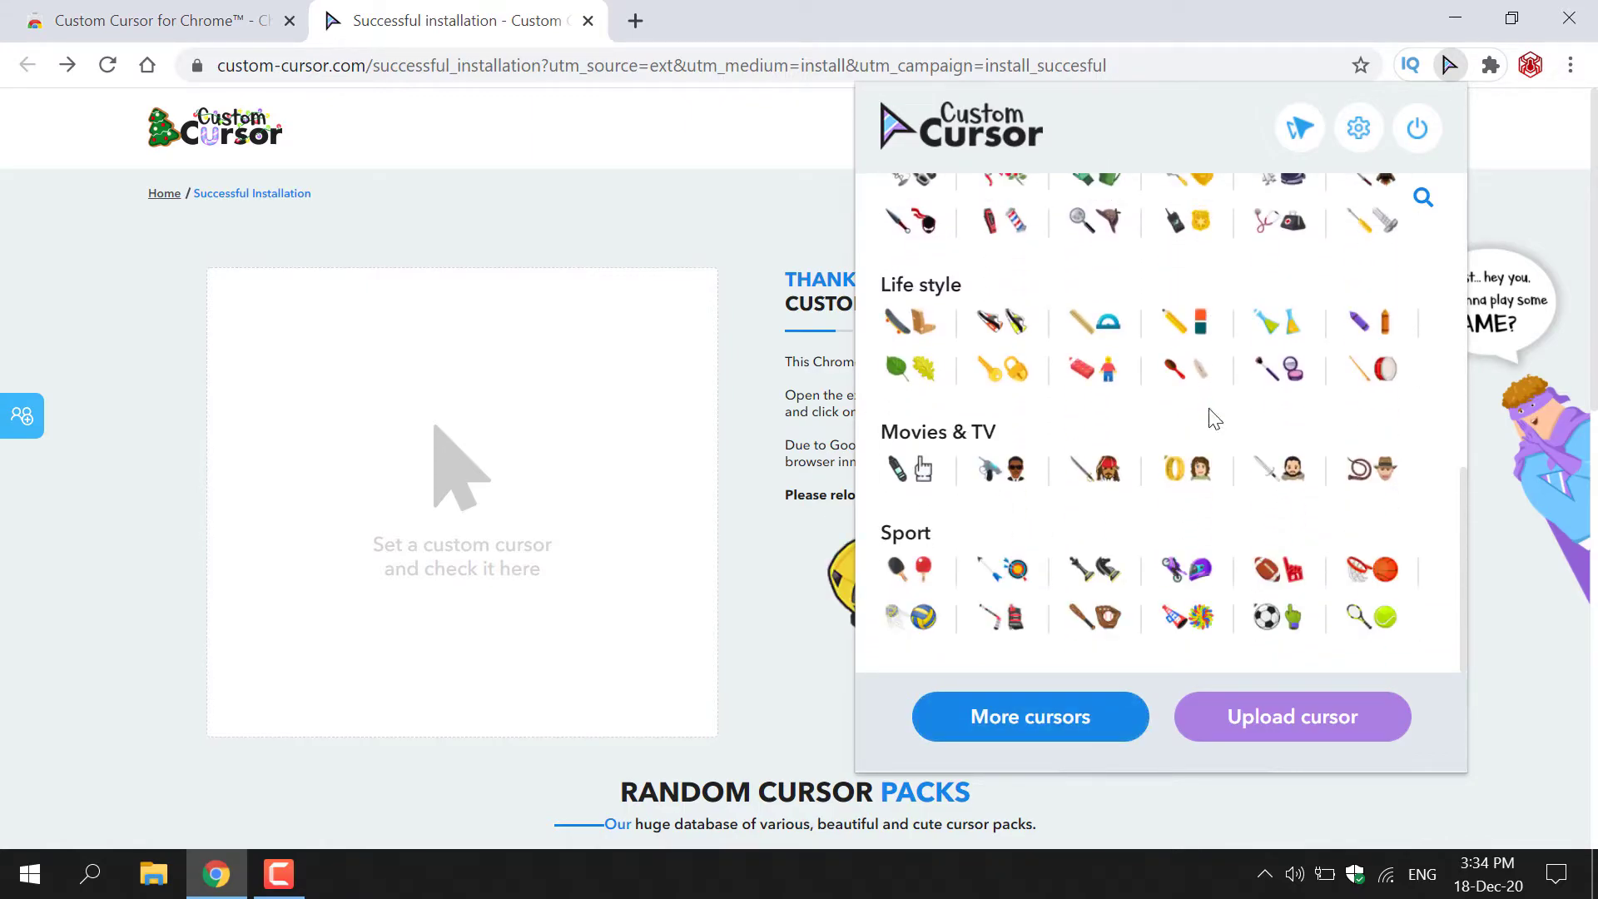
Go to custom-cursor.com for more cursors, browse the home page, and open its site search
click(1030, 717)
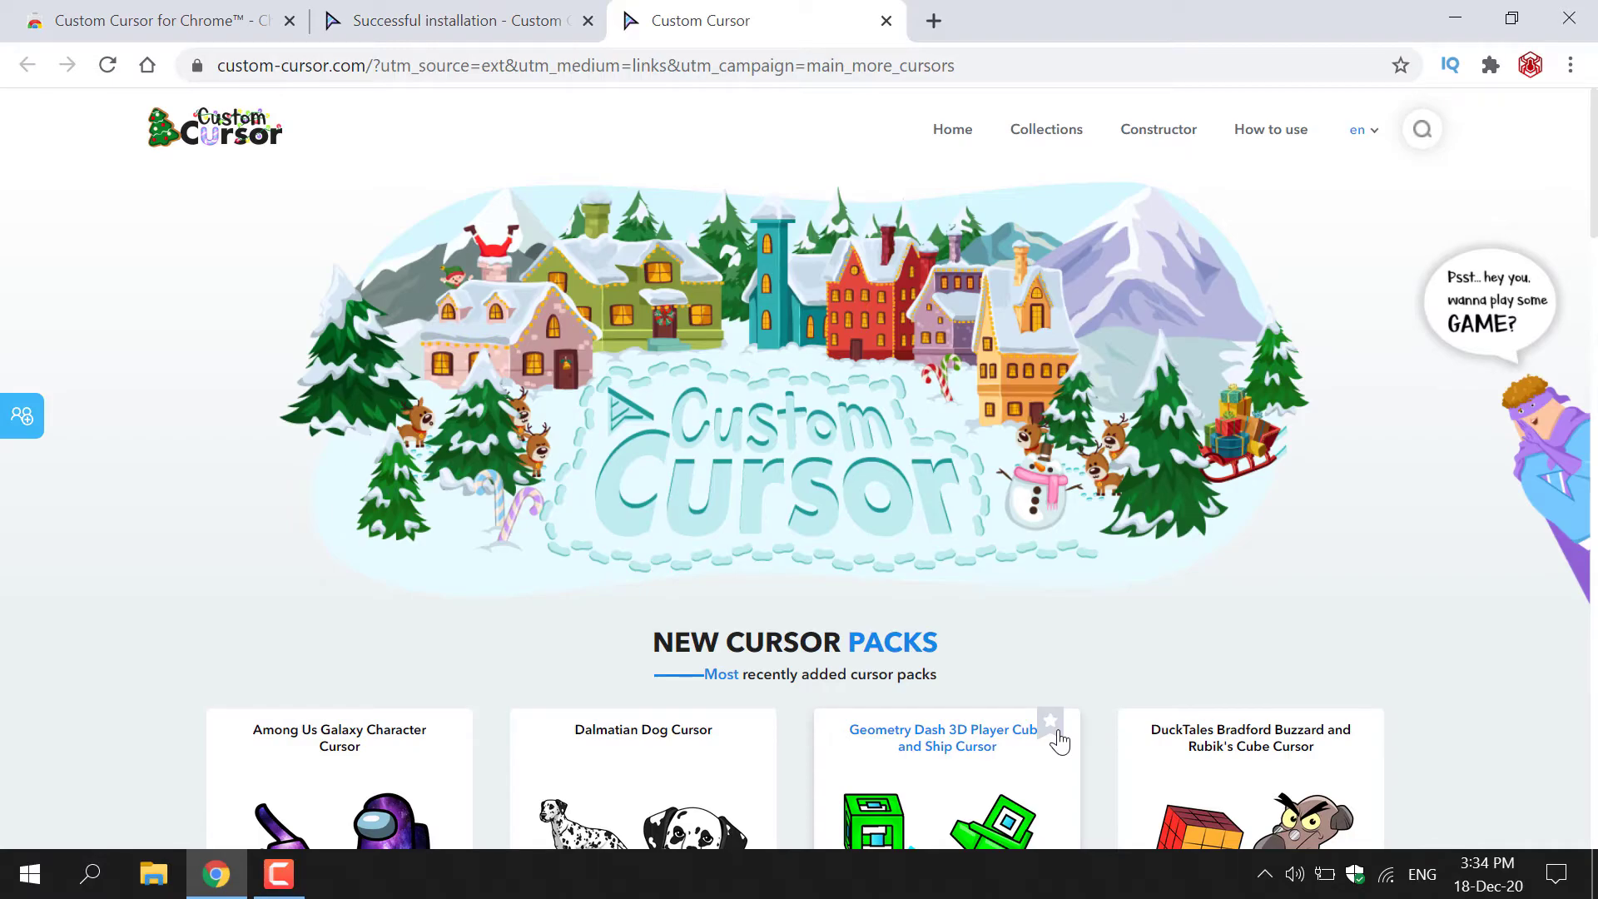
scroll(1138, 668, down, 7)
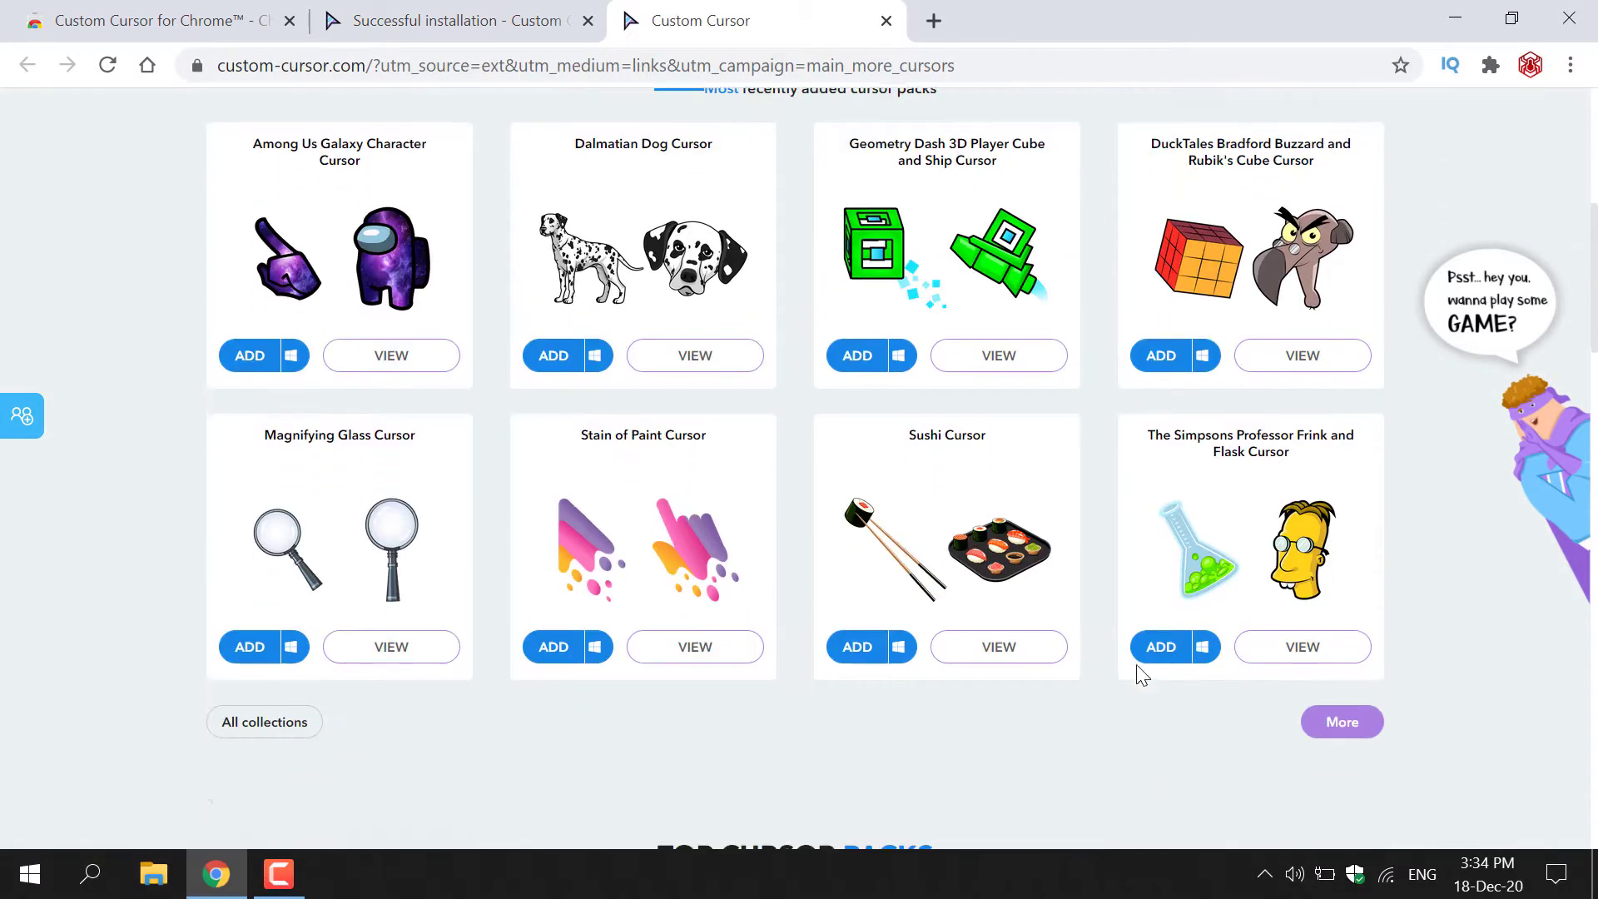
scroll(1167, 614, down, 2)
scroll(1169, 607, up, 9)
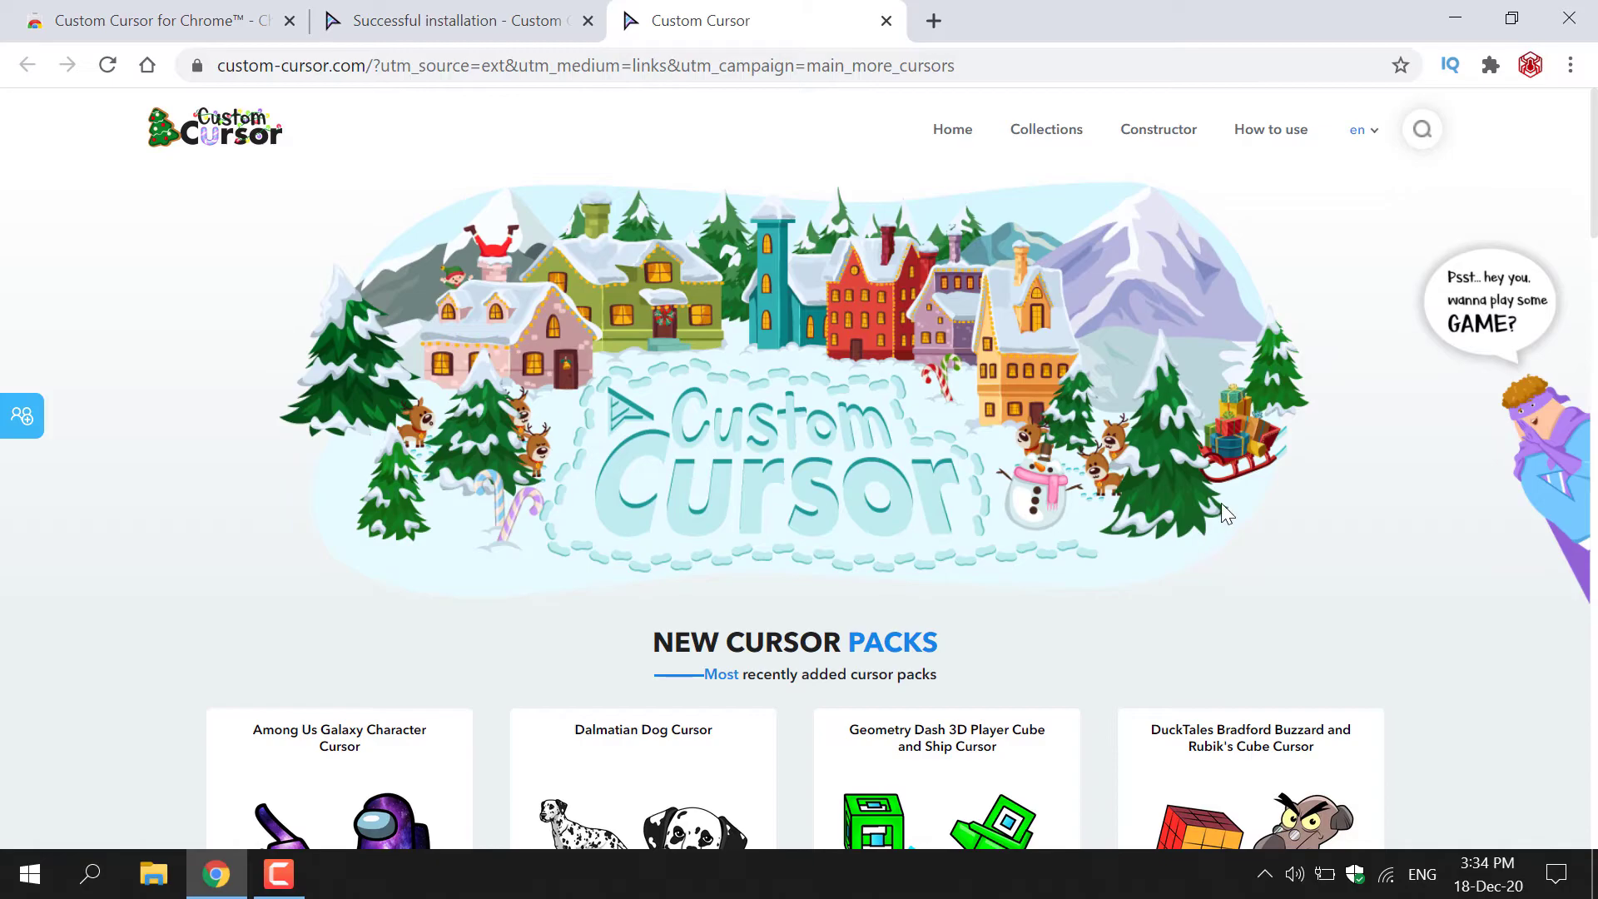
click(1424, 133)
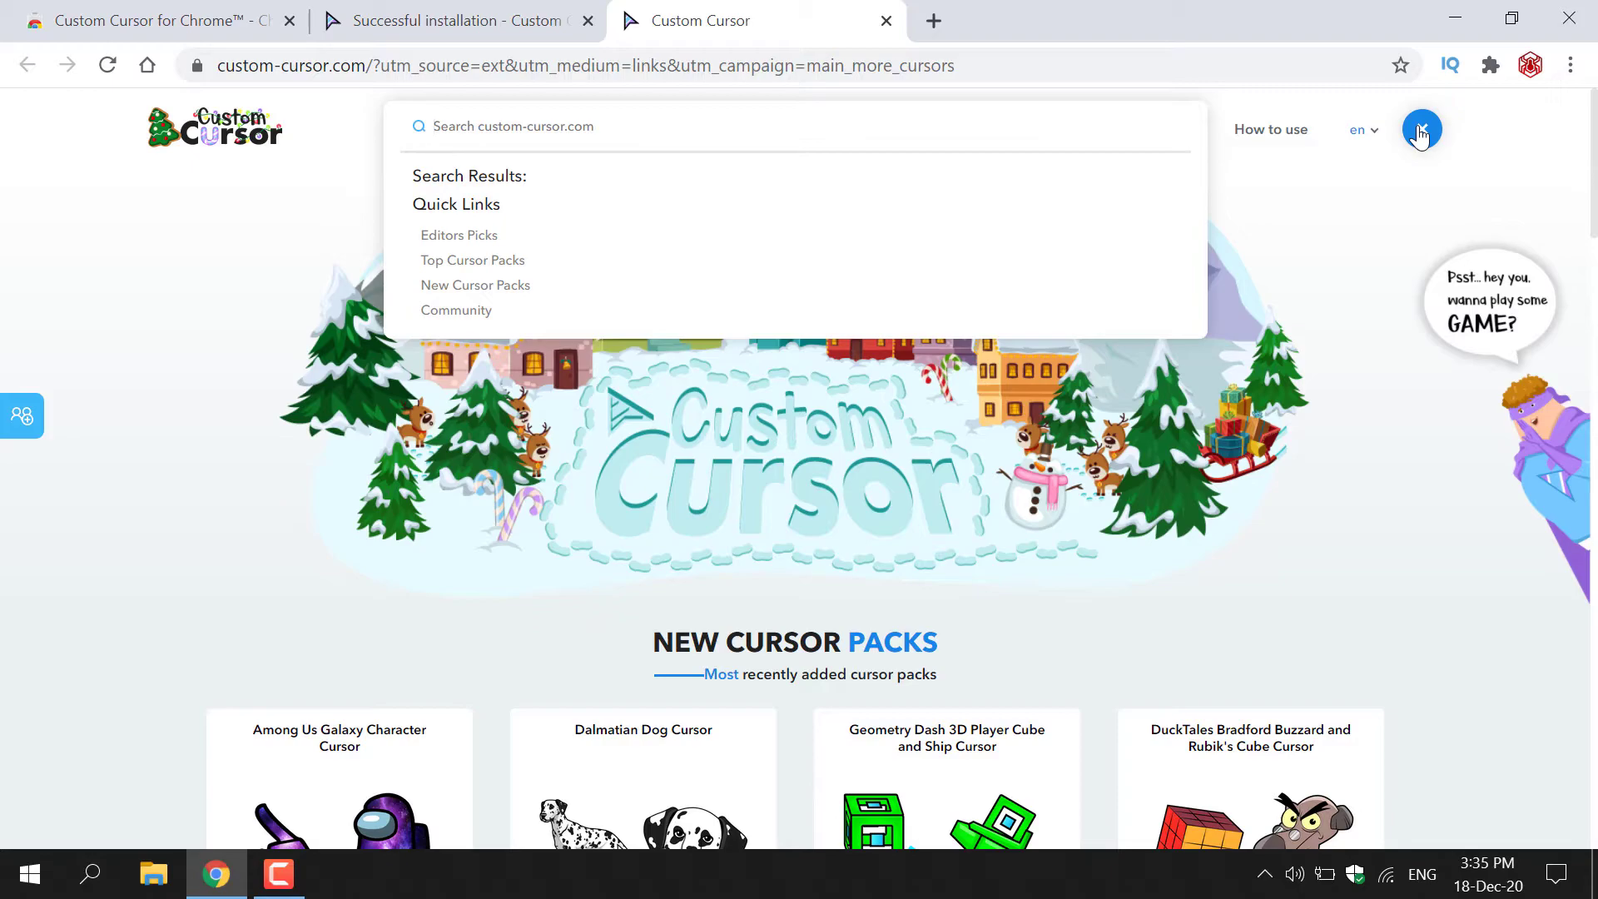
Search custom-cursor.com for 'among us' and browse the 48 matching cursor packs
text(among us)
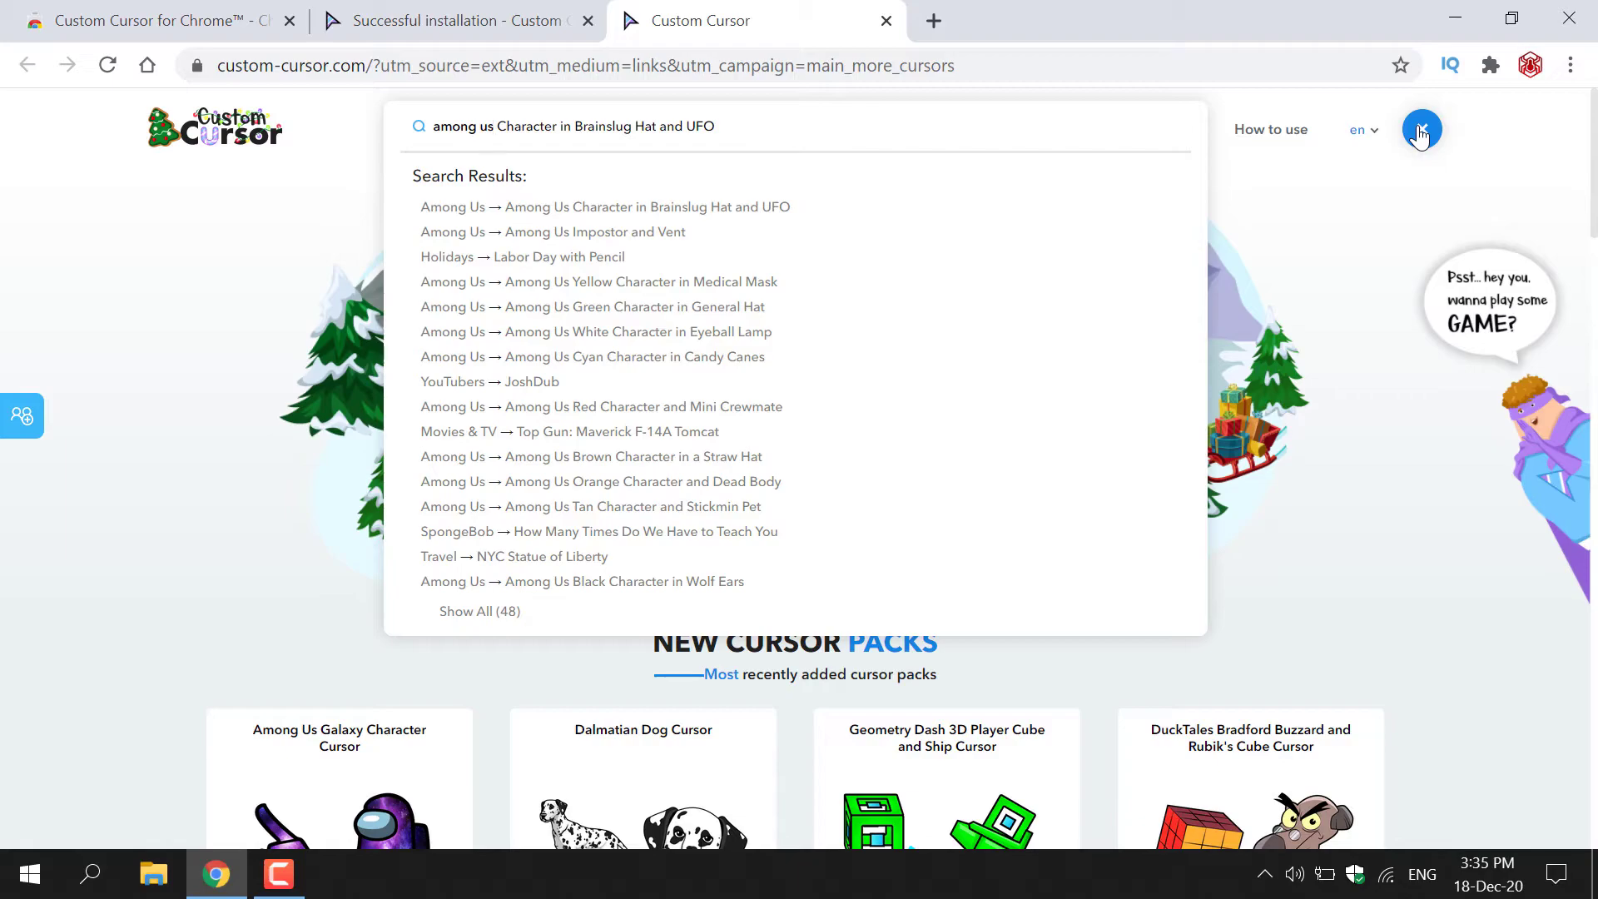
key(Return)
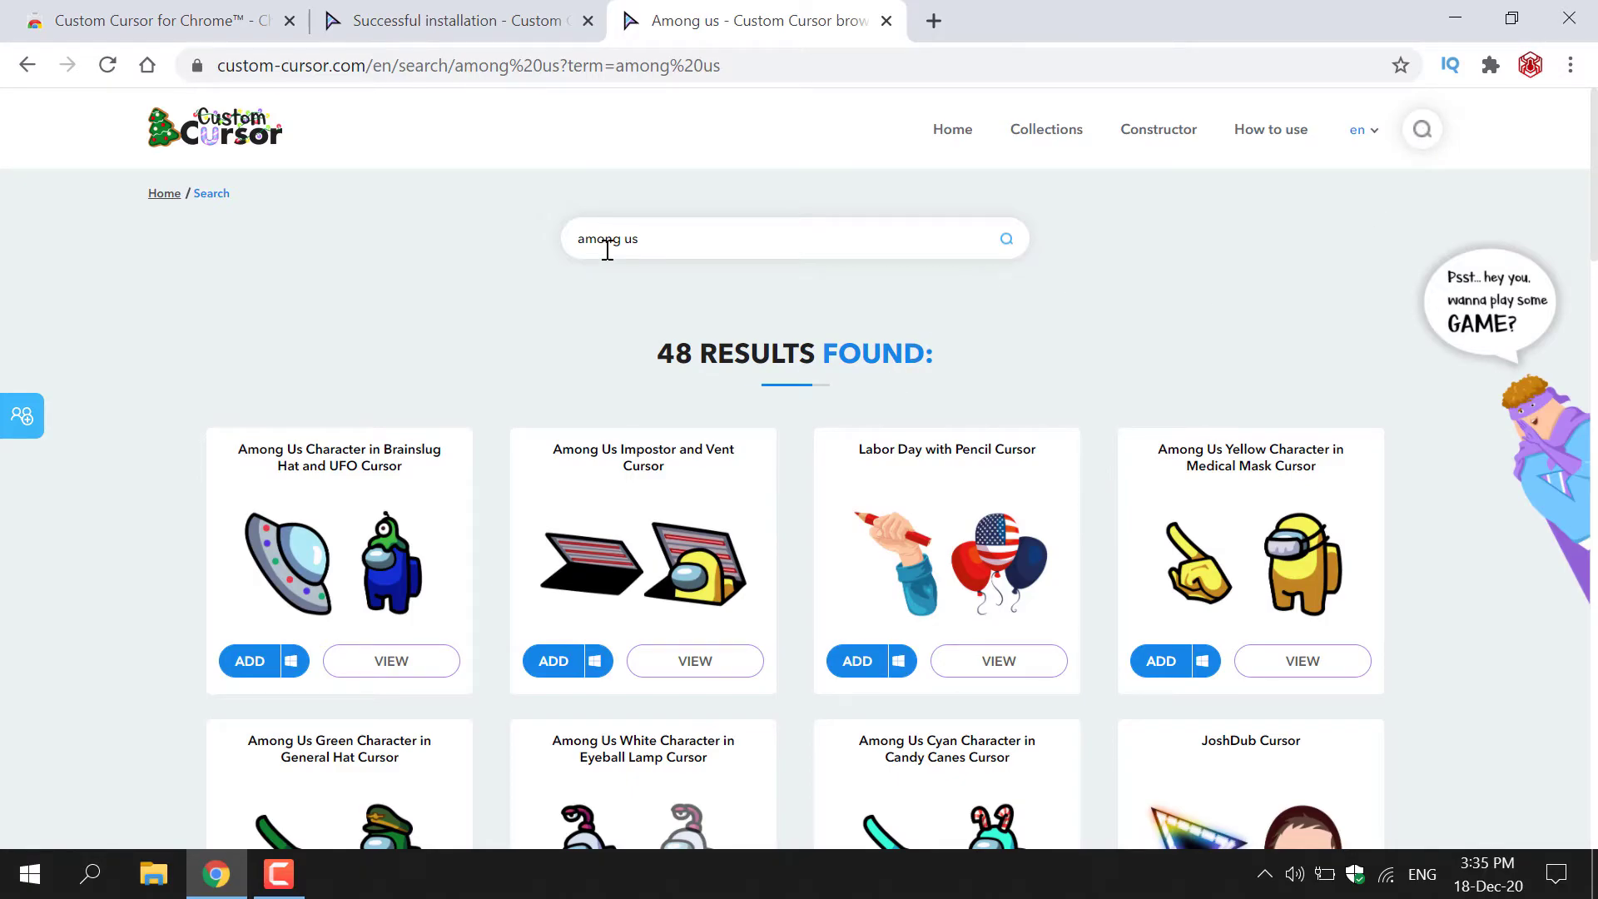
scroll(608, 250, down, 13)
scroll(610, 258, up, 11)
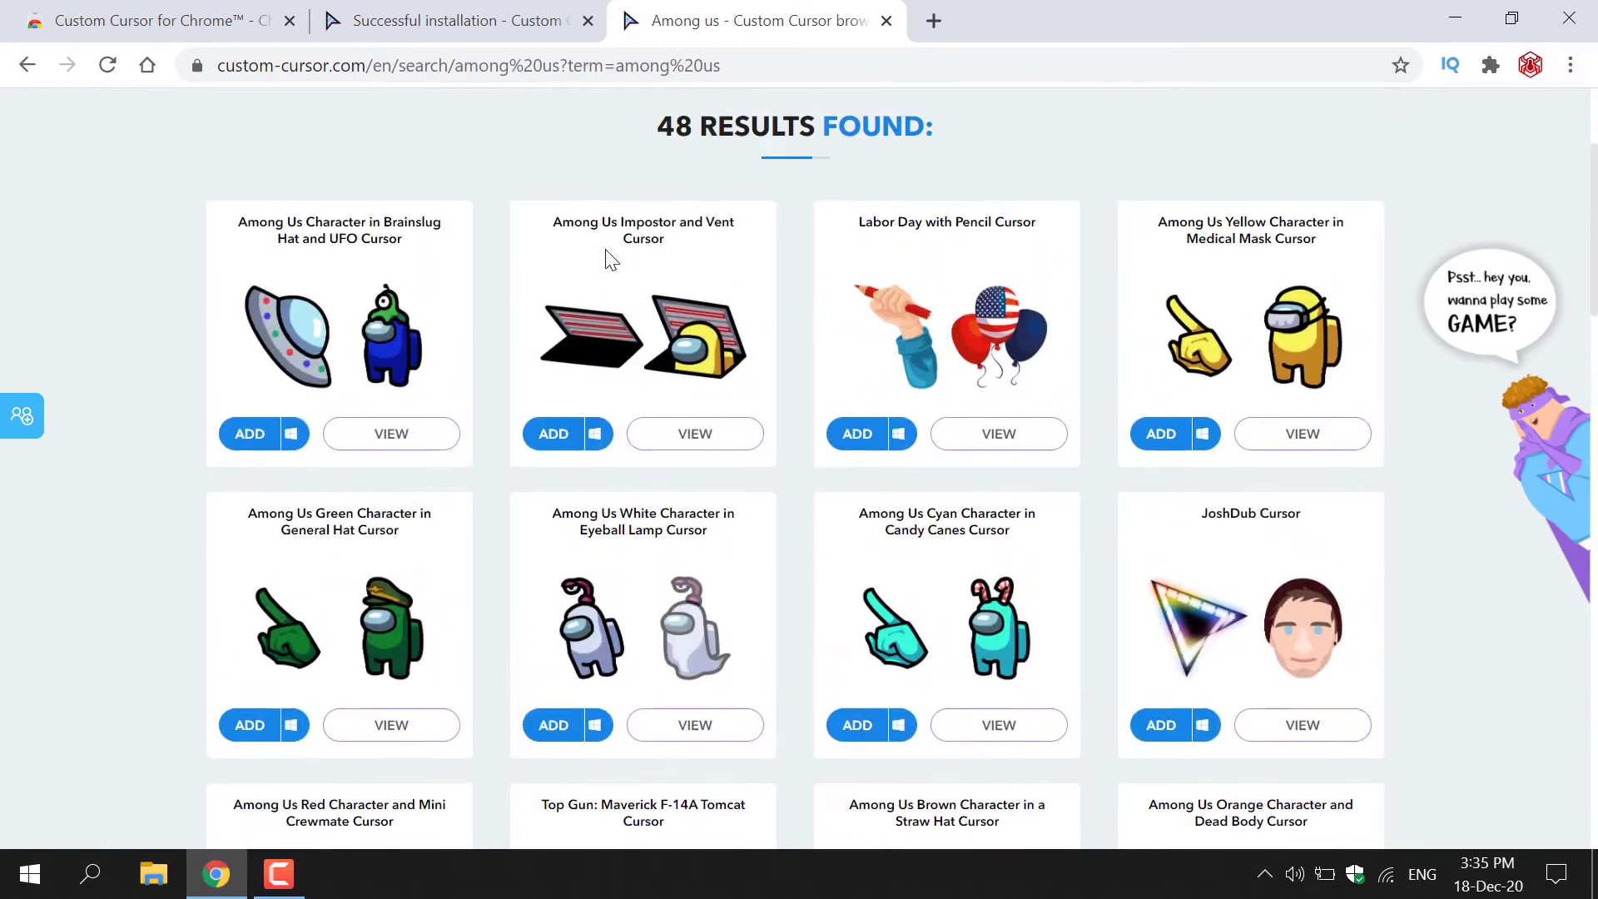
scroll(610, 258, up, 3)
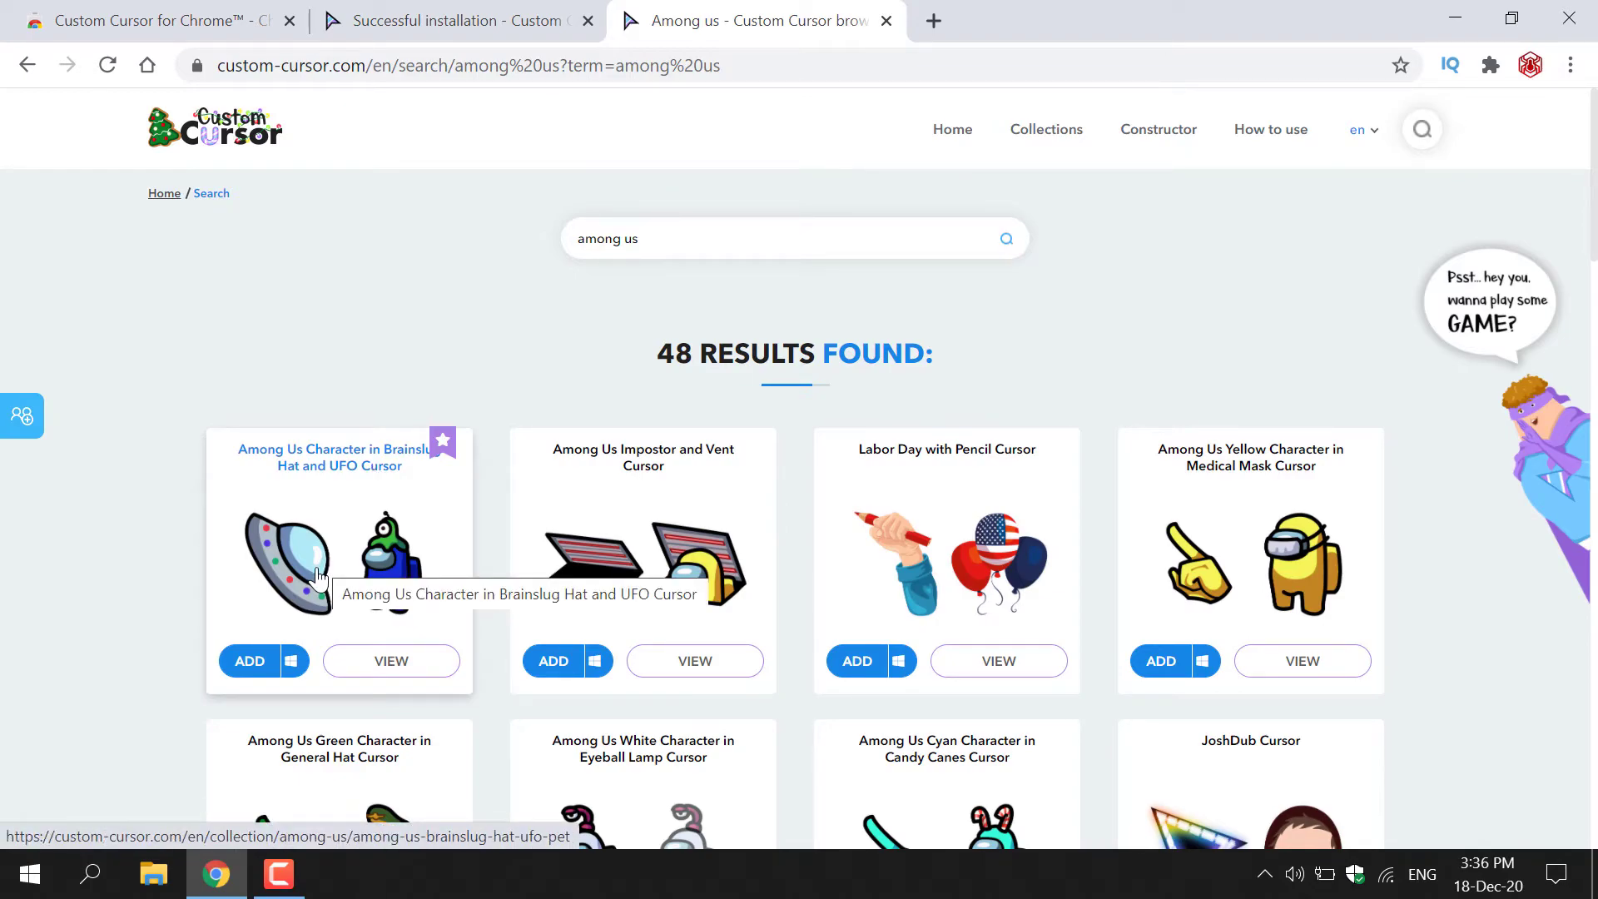
Add the first result, Among Us Character in Brainslug Hat and UFO Cursor
click(250, 662)
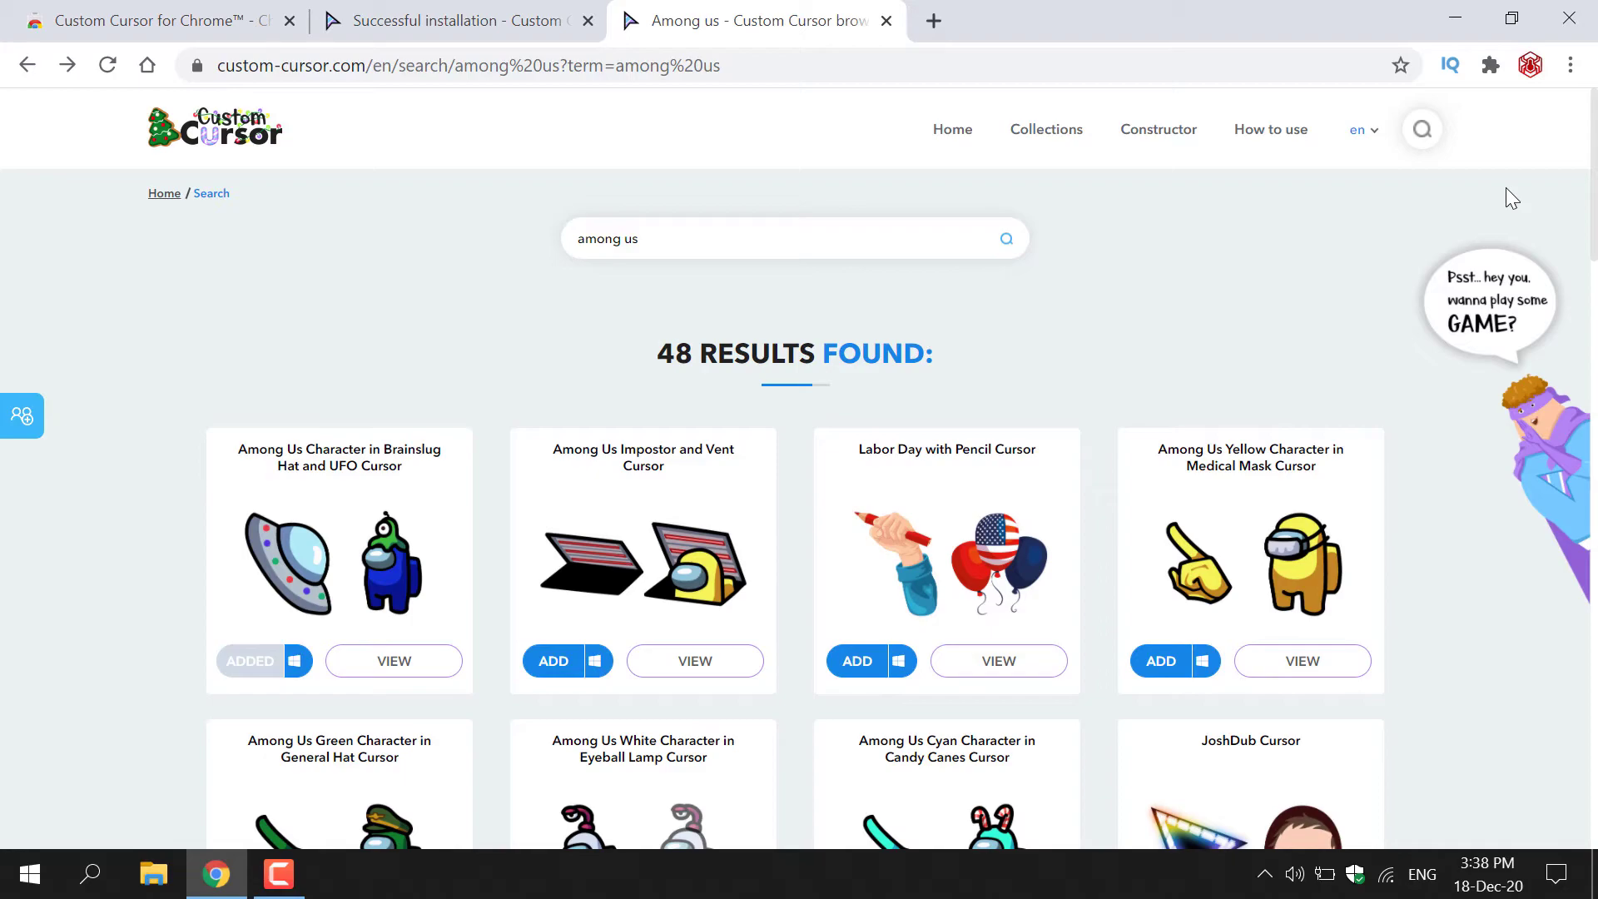
Apply the Among Us Brainslug Hat and UFO saucer cursor from the extension's collection
click(1492, 66)
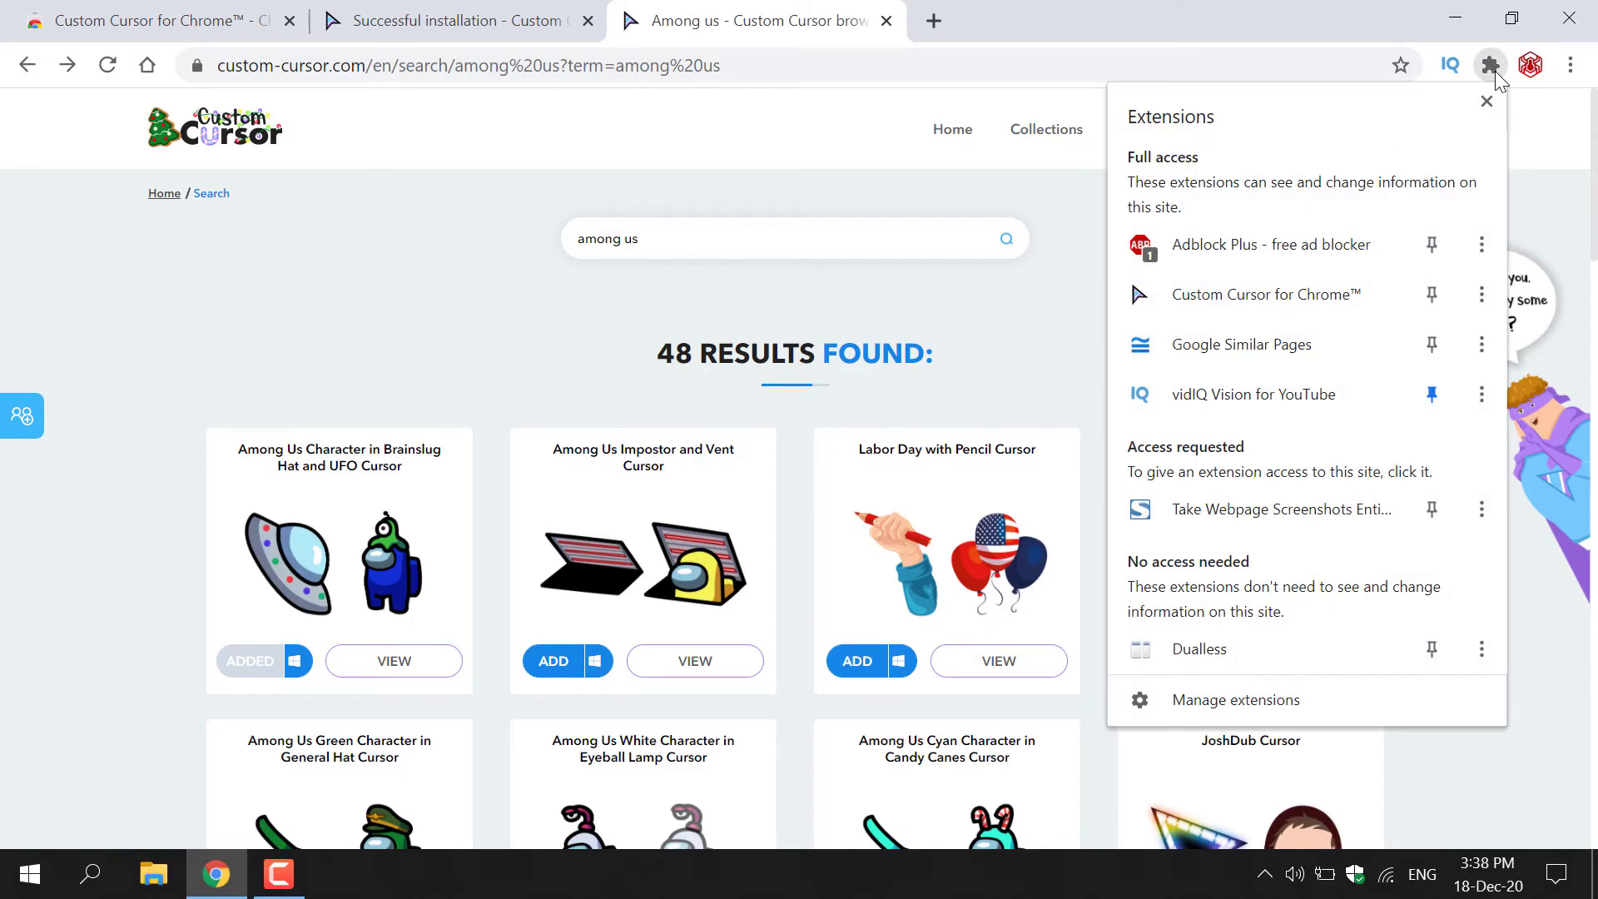
click(1340, 301)
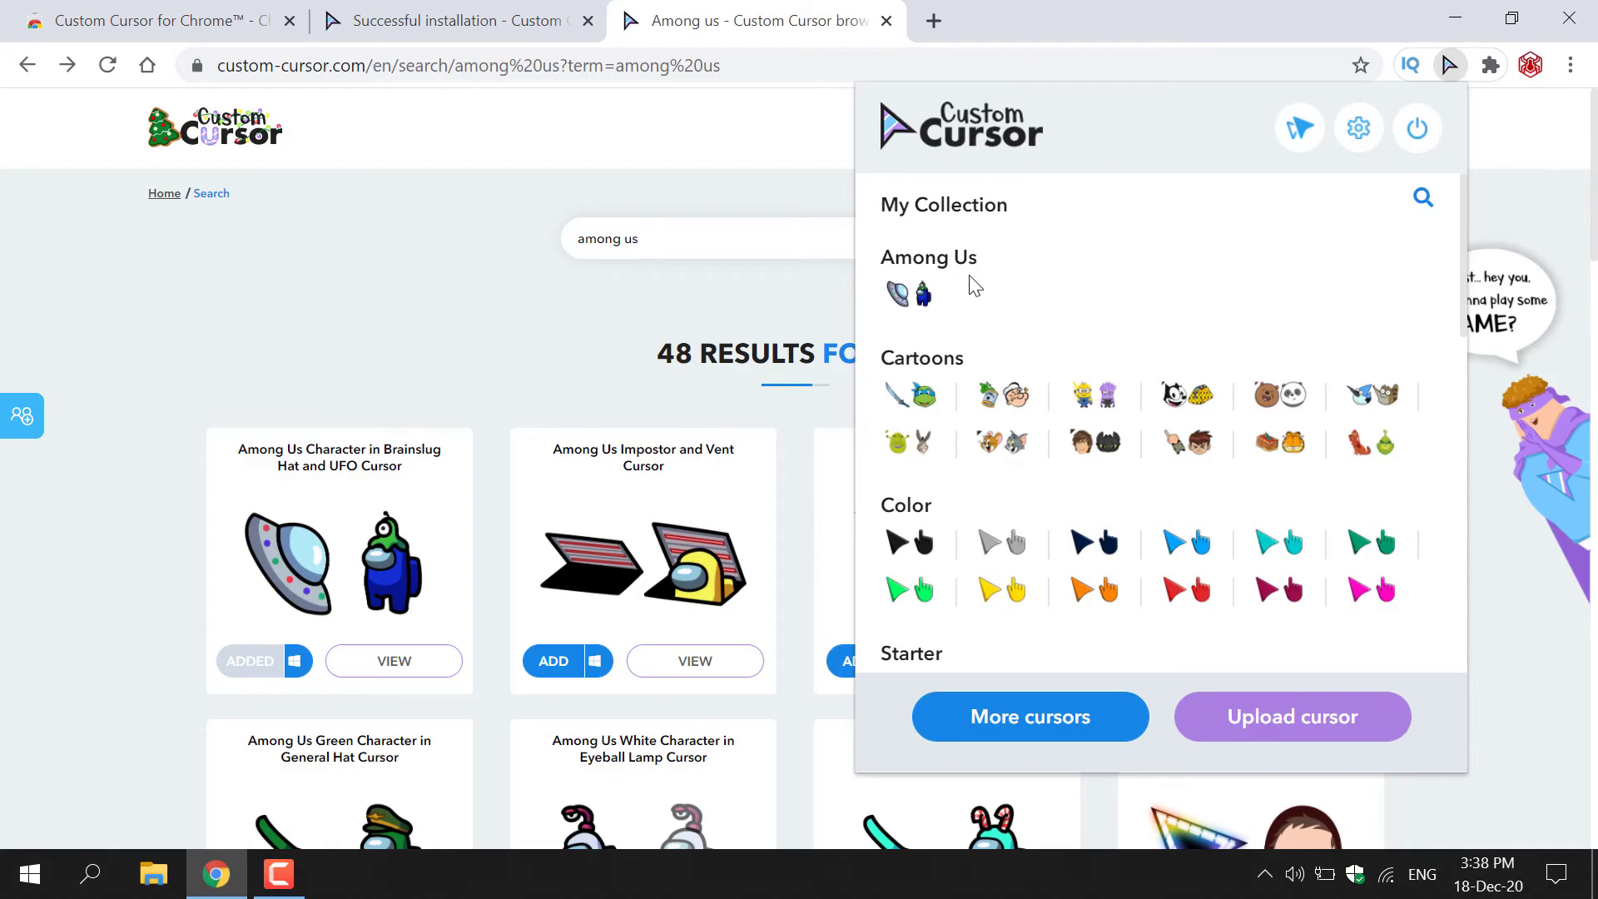
click(903, 293)
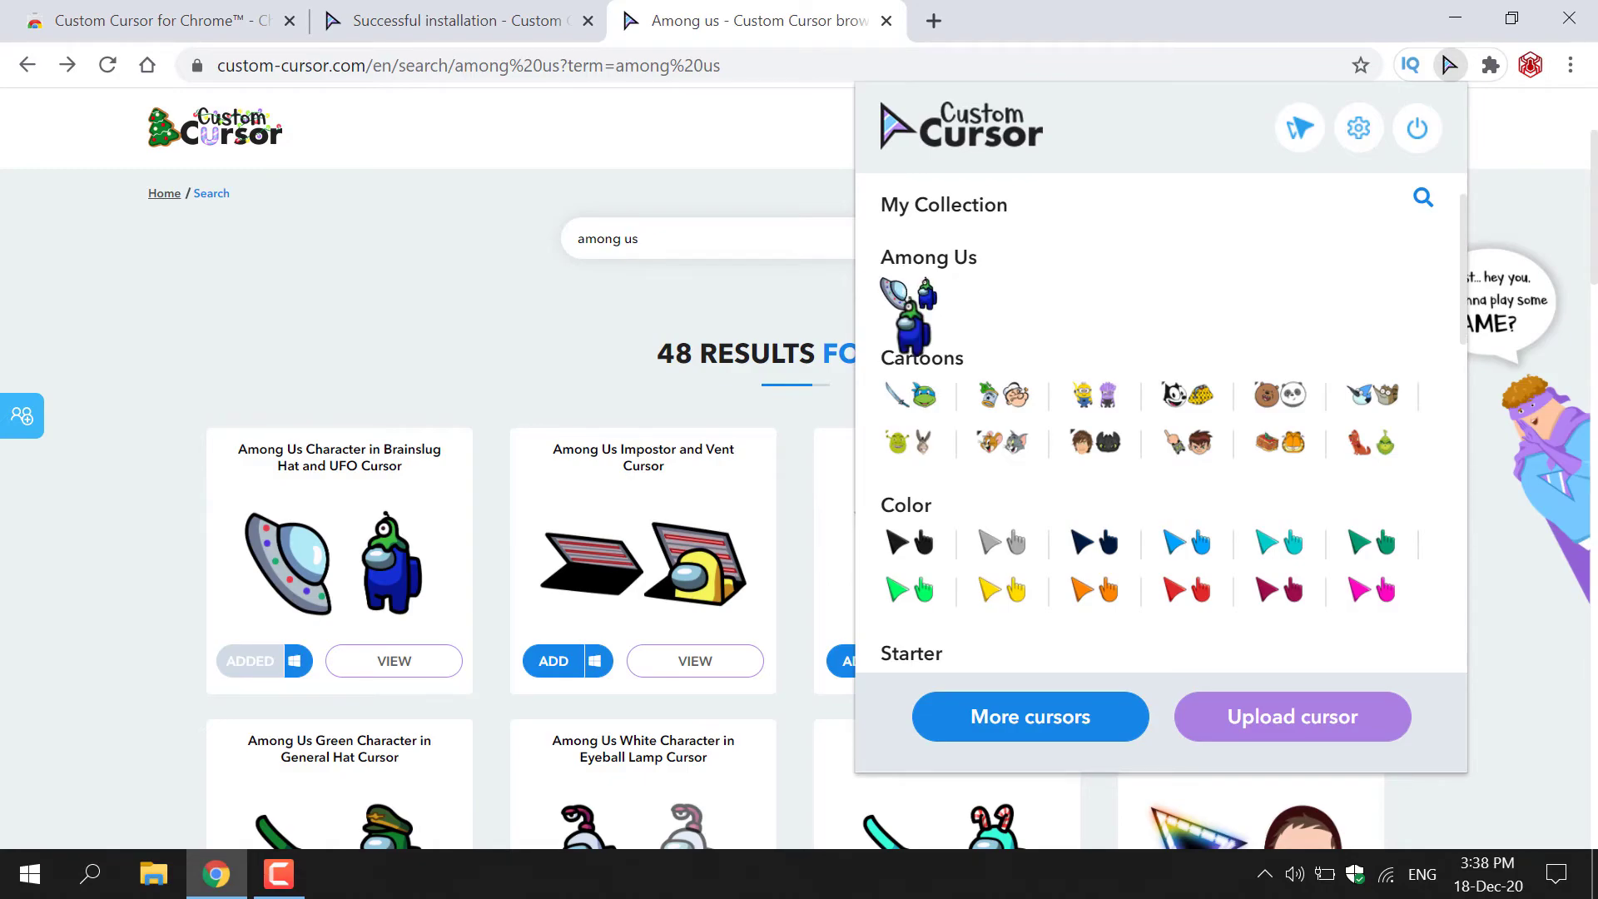
click(719, 268)
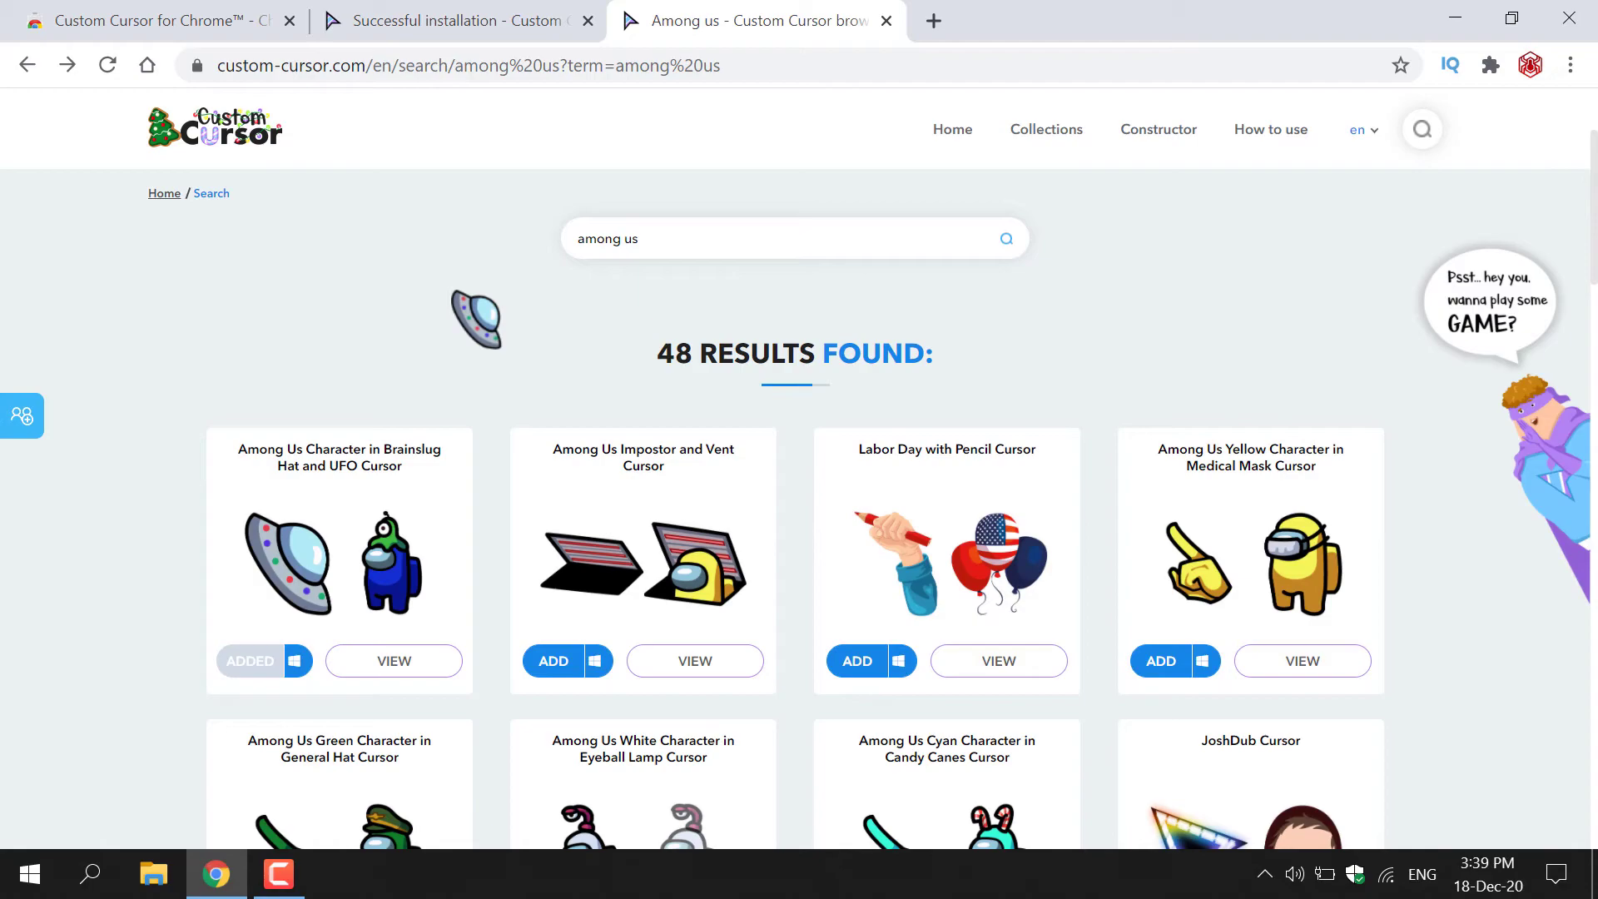